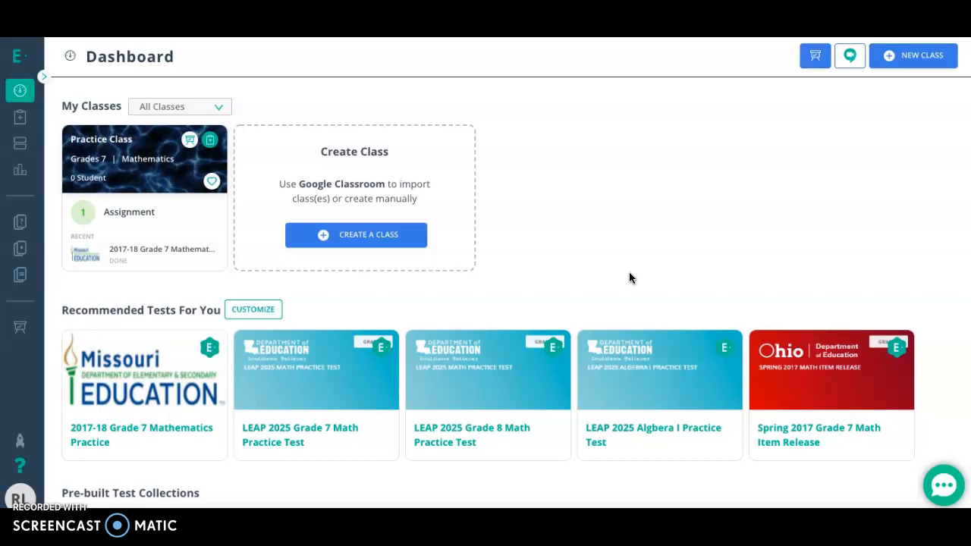
Open the Item Bank and start creating a new item.
left_click(46, 79)
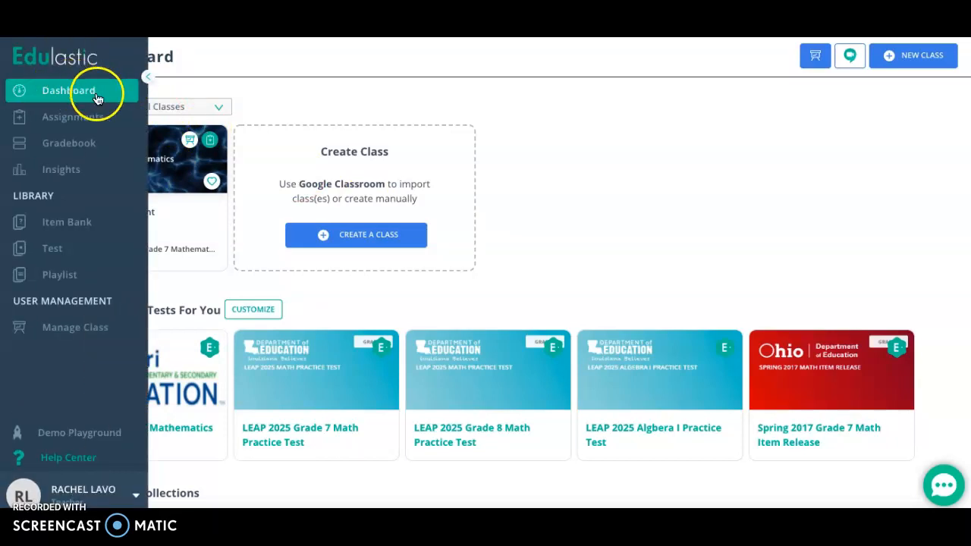
left_click(147, 76)
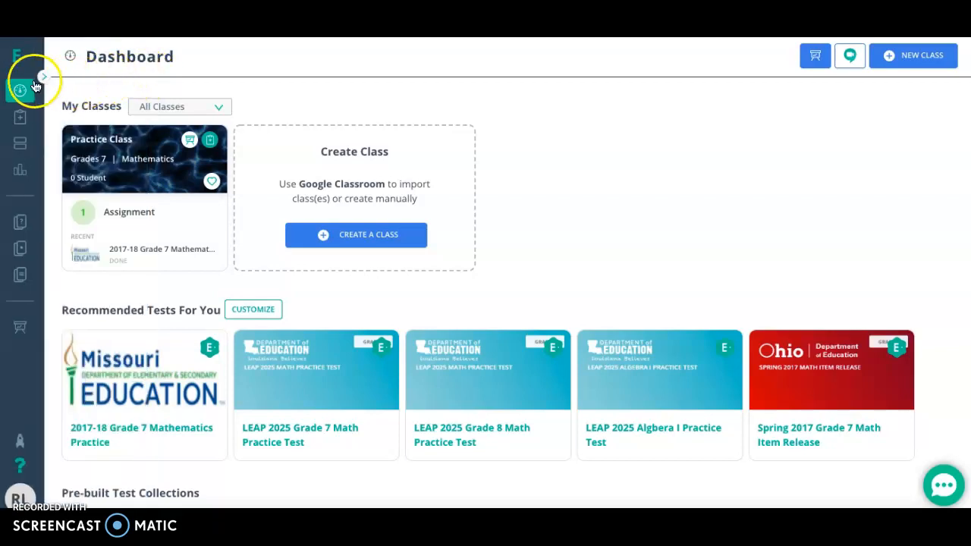
left_click(46, 80)
left_click(78, 224)
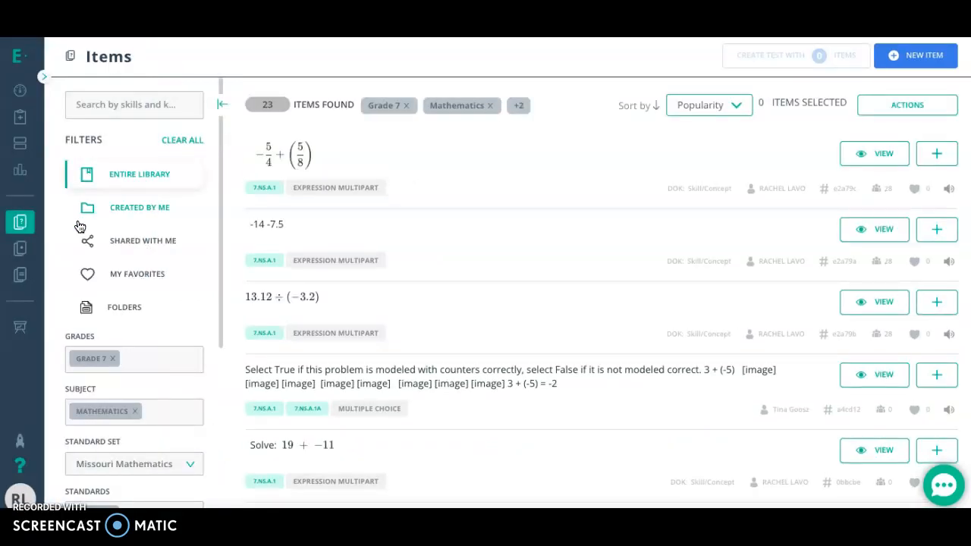
left_click(905, 67)
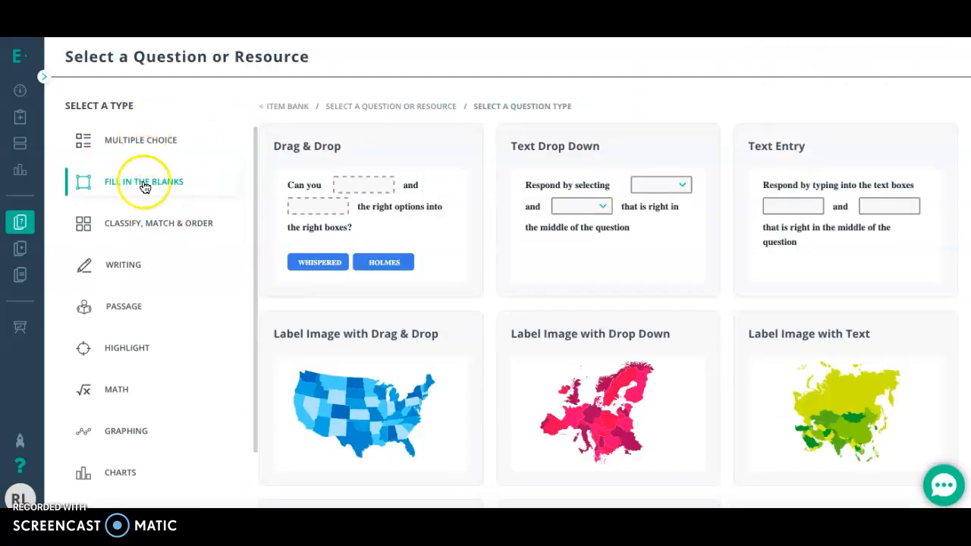
Choose the Essay with Rich Text question type from the Writing category.
scroll(156, 265, "down", 1)
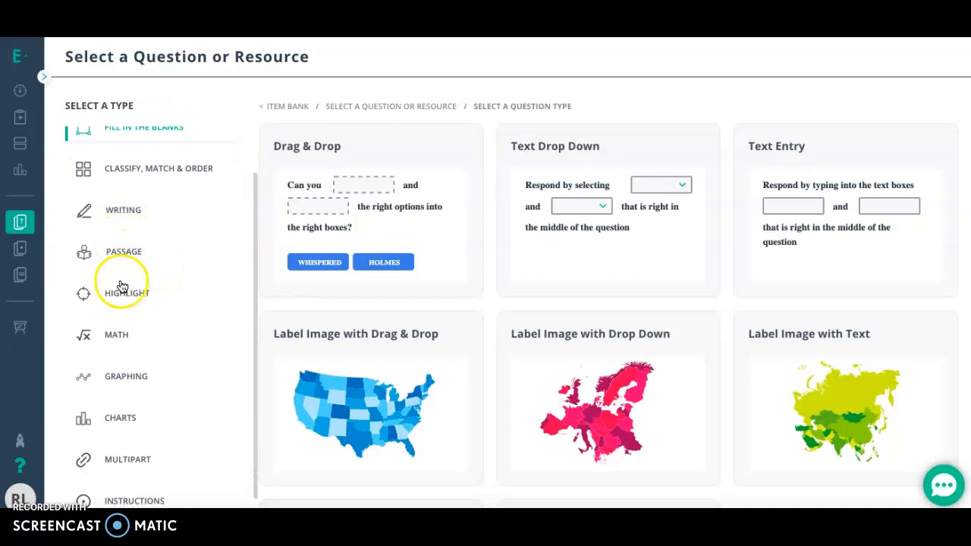
left_click(122, 216)
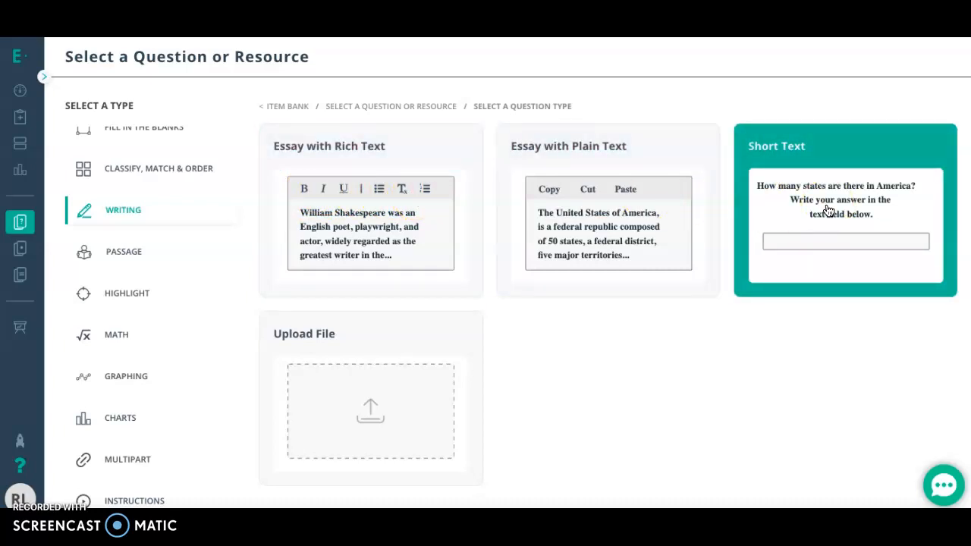
left_click(356, 404)
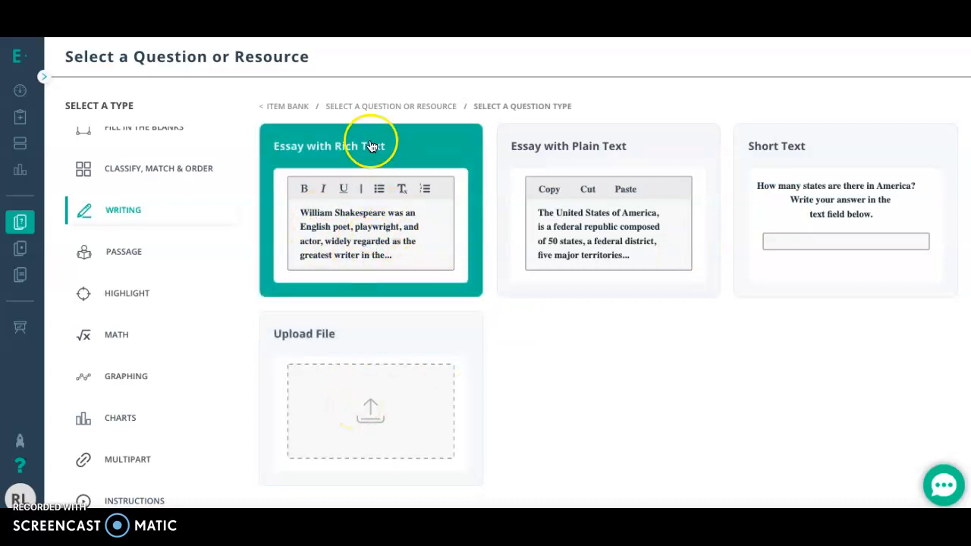
left_click(435, 233)
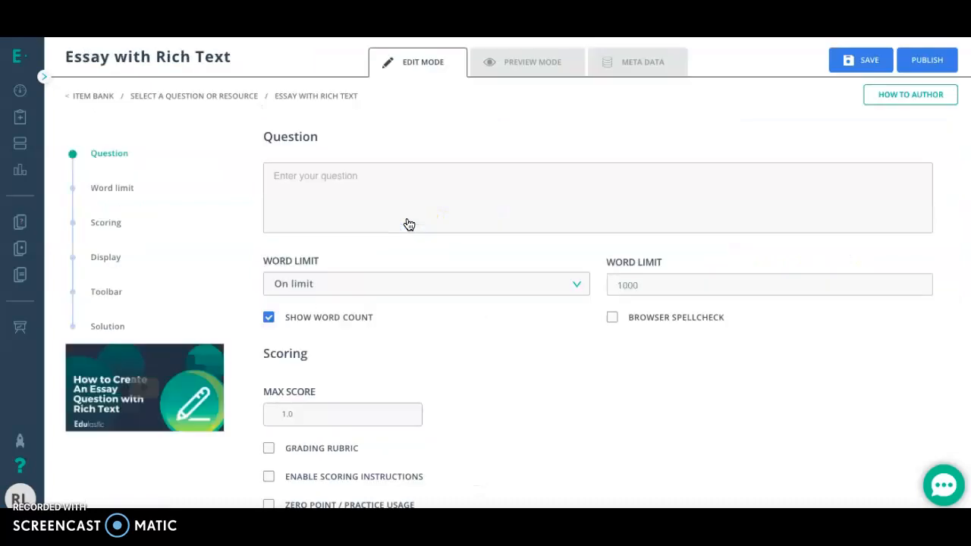
Enter "Explain..." as the essay question text.
left_click(299, 182)
type("Explain")
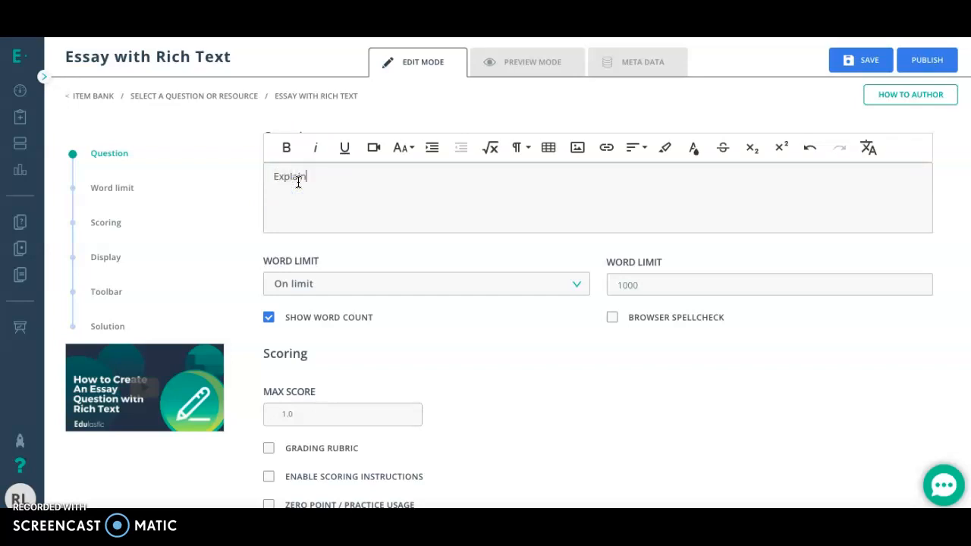
type("...")
left_click(330, 195)
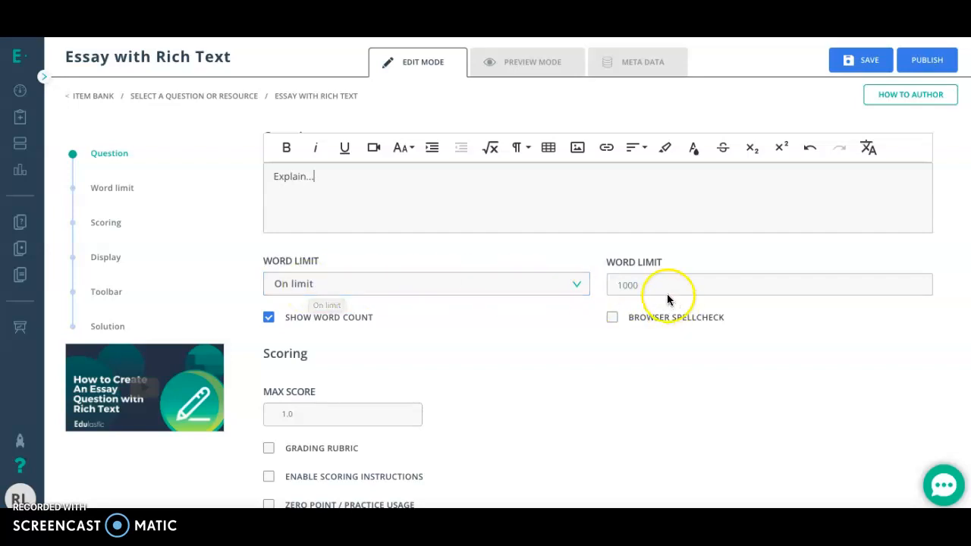
Set the essay's word limit option to Off and disable Show Word Count.
left_click(471, 284)
left_click(469, 283)
left_click(469, 283)
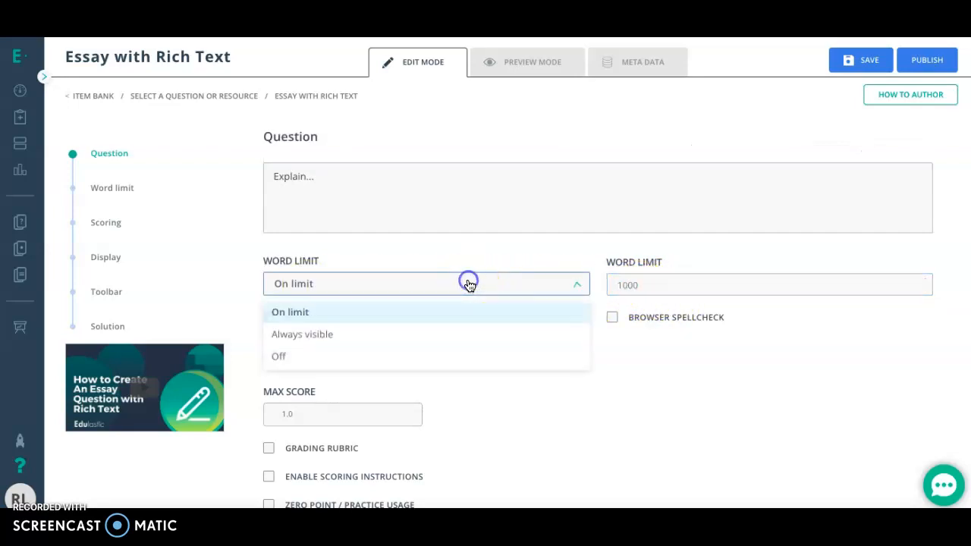
left_click(416, 357)
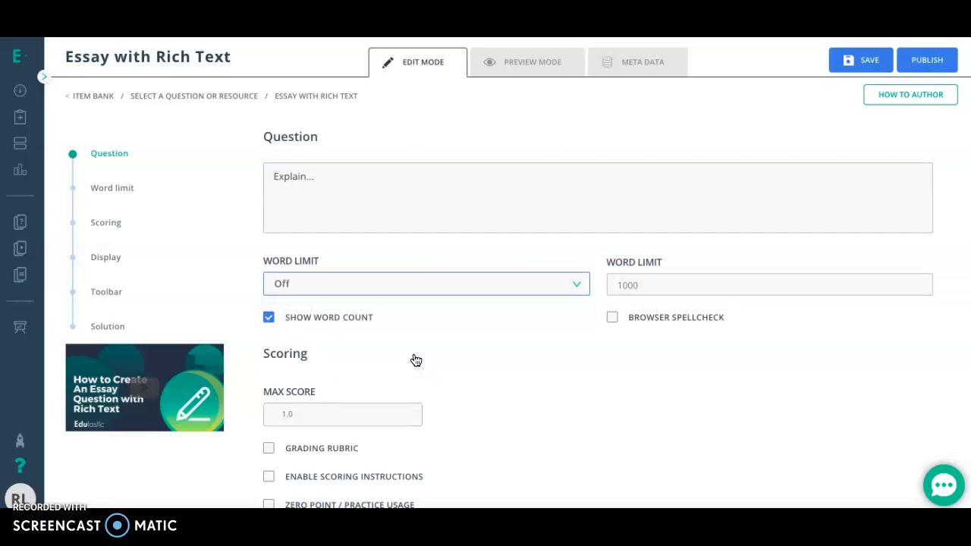
left_click(268, 318)
left_click(269, 319)
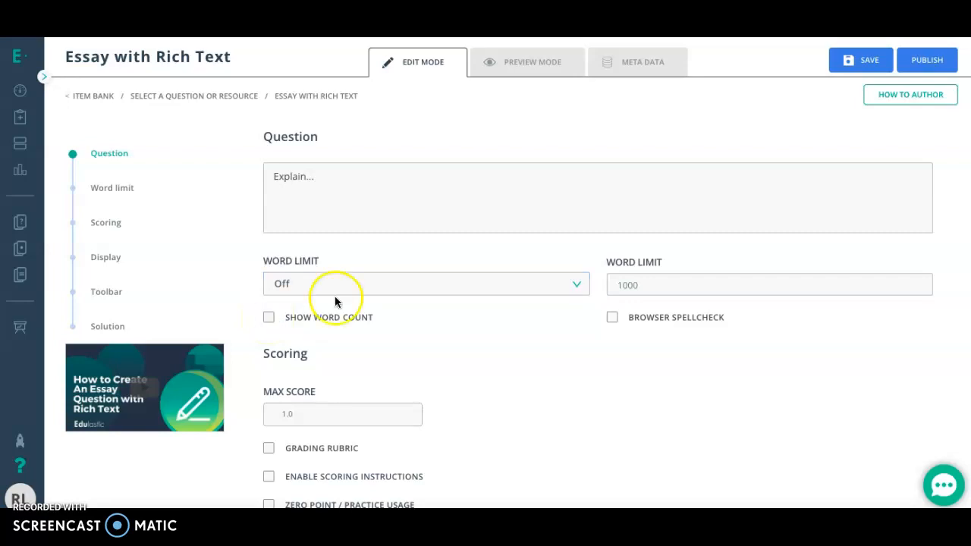
Try the Browser Spellcheck option and leave it disabled.
left_click(612, 319)
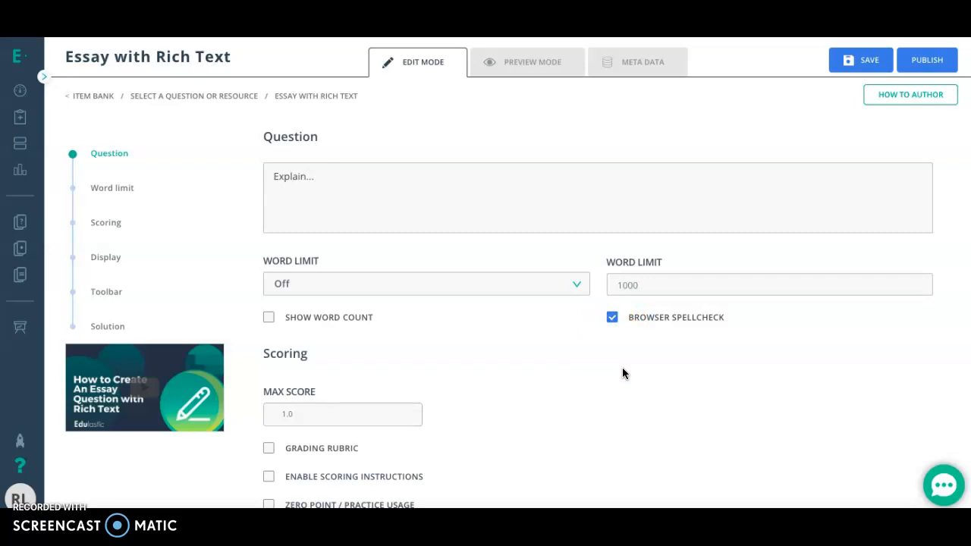
left_click(615, 319)
Try raising the question's max score in the Scoring section and return it to 1.
scroll(577, 385, "down", 2)
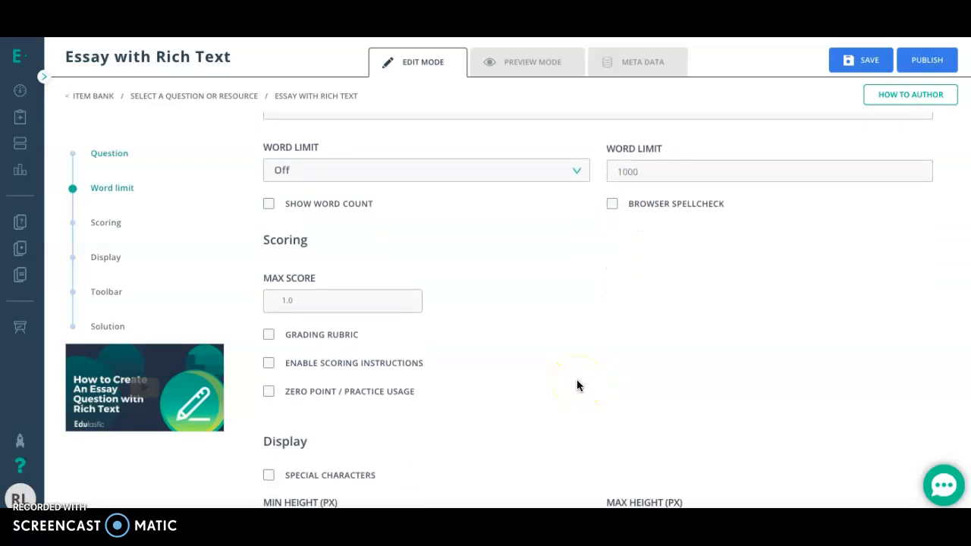
scroll(577, 385, "down", 1)
scroll(577, 386, "down", 1)
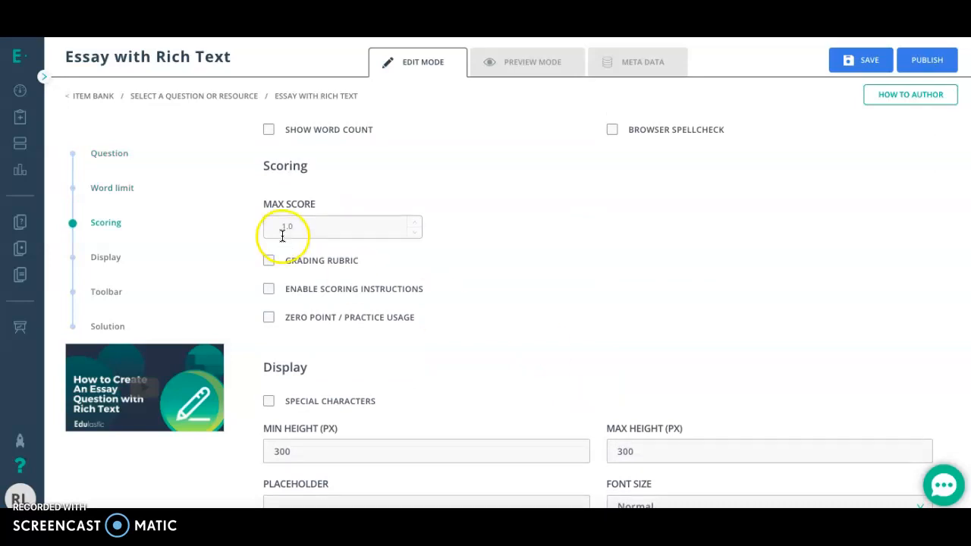
left_click(415, 222)
left_click(416, 222)
left_click(416, 234)
left_click(417, 233)
Enable the grading rubric for the essay and create a new rubric named "Written".
left_click(269, 262)
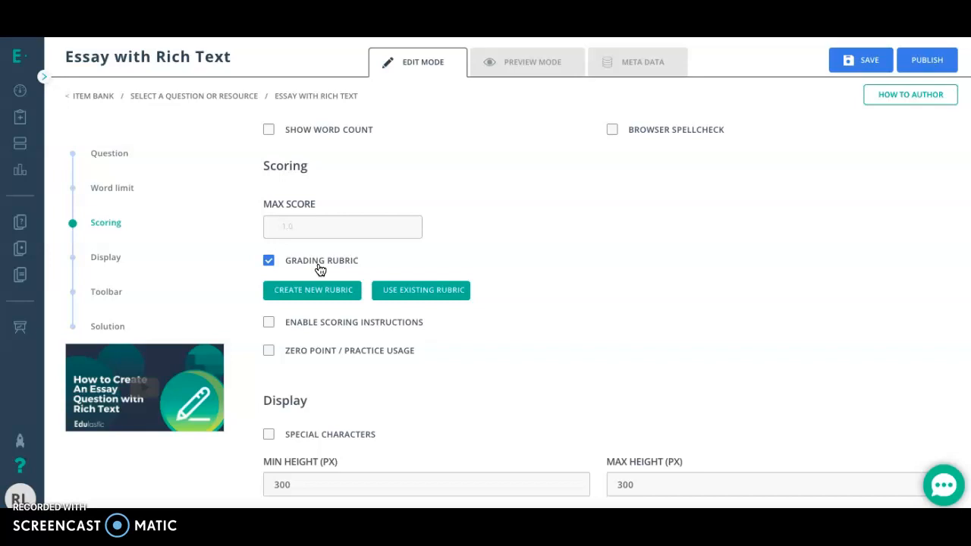
left_click(412, 296)
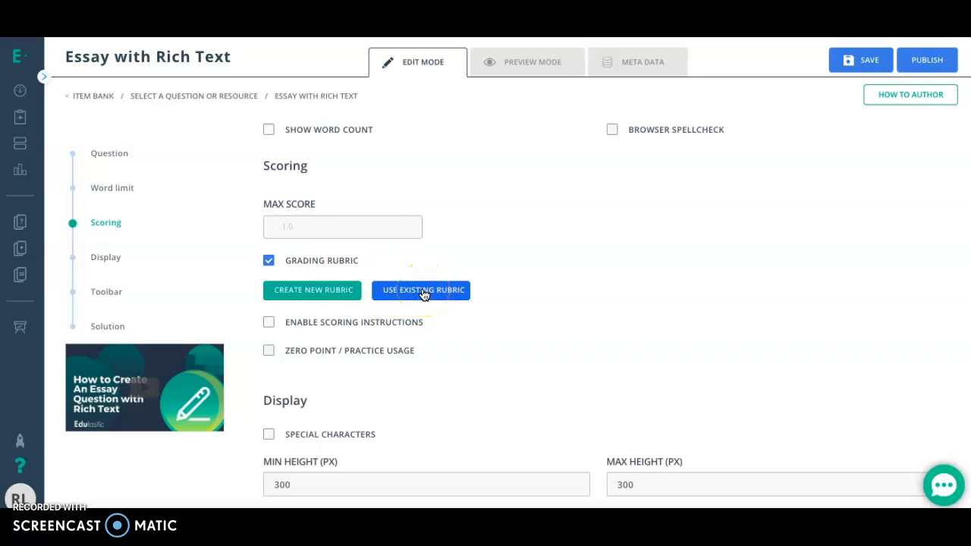
left_click(349, 291)
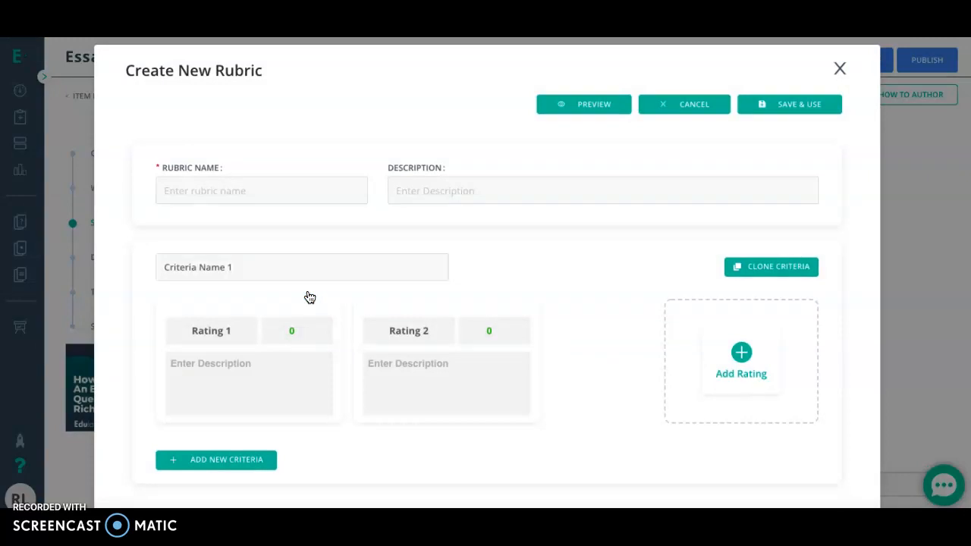
left_click(210, 186)
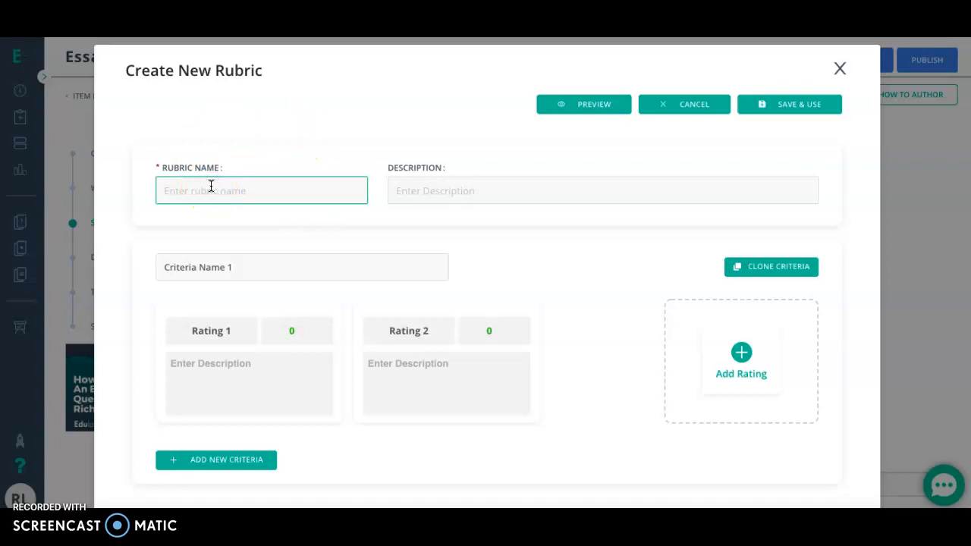
type("Written")
left_click(482, 196)
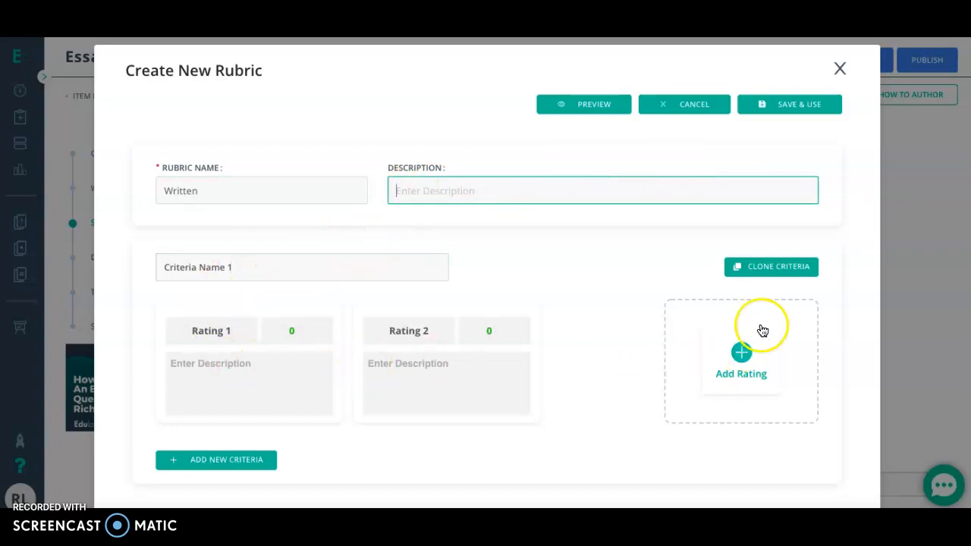
Rename the rubric's first criterion as "Spelling".
left_click(256, 269)
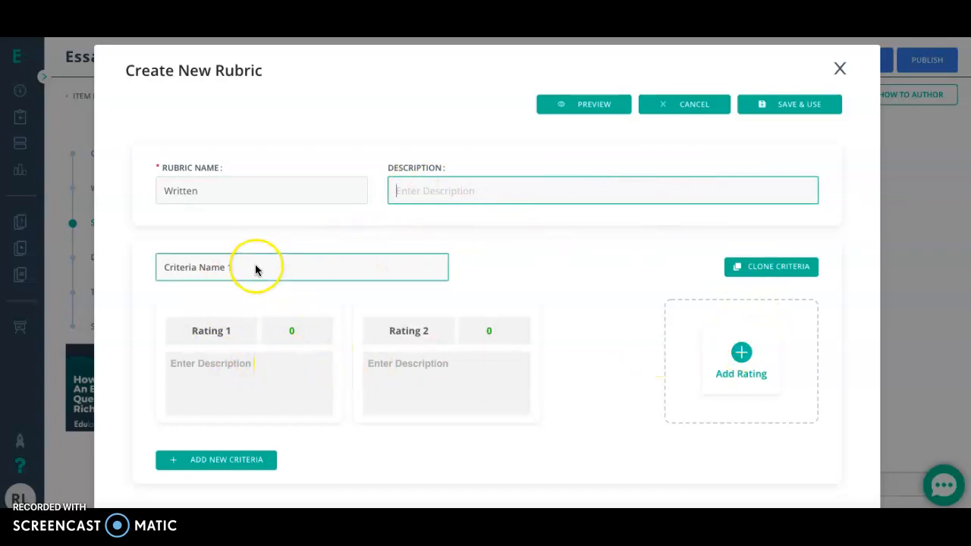
left_click_drag(256, 267, 142, 273)
type("Spelling")
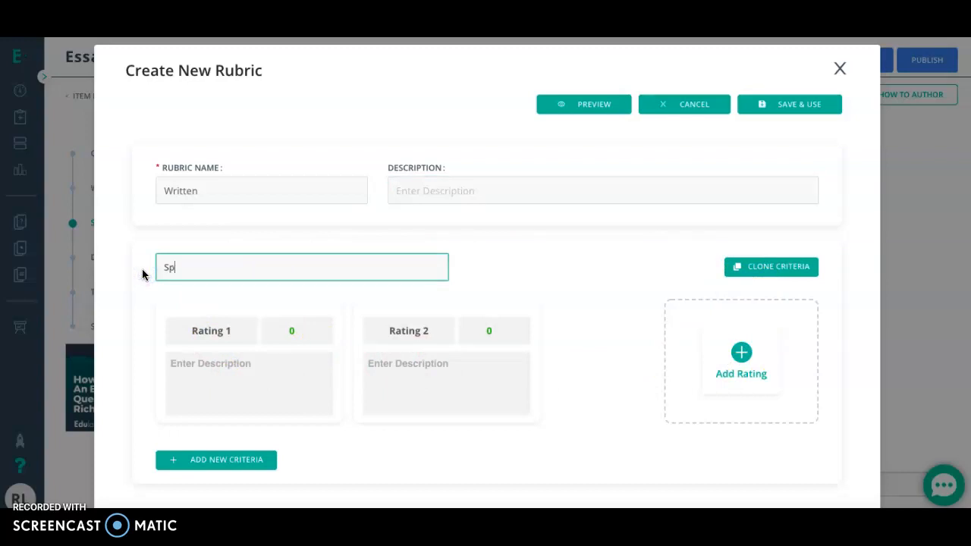
Set Rating 1 of the Spelling criterion to 1 point with the placeholder description "laleil".
left_click(235, 331)
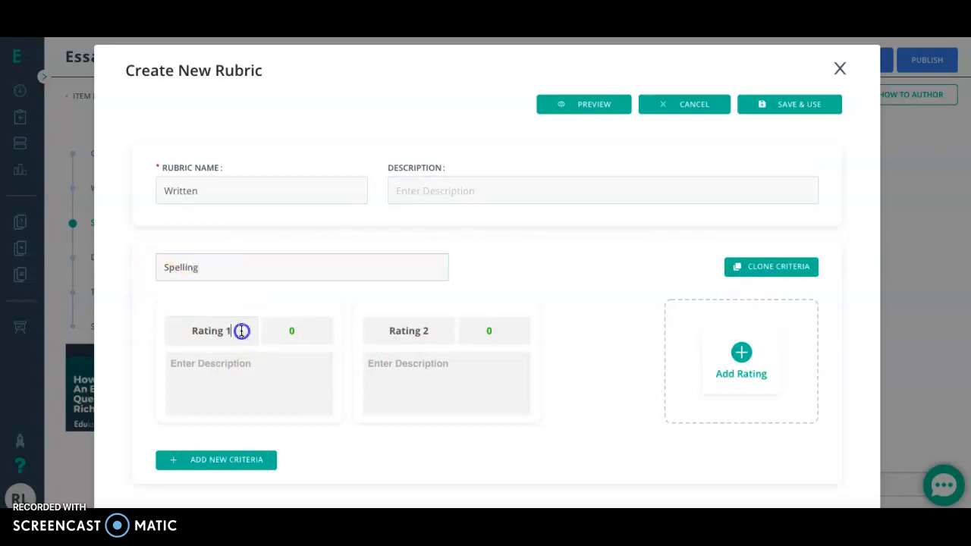
left_click(319, 328)
left_click(289, 371)
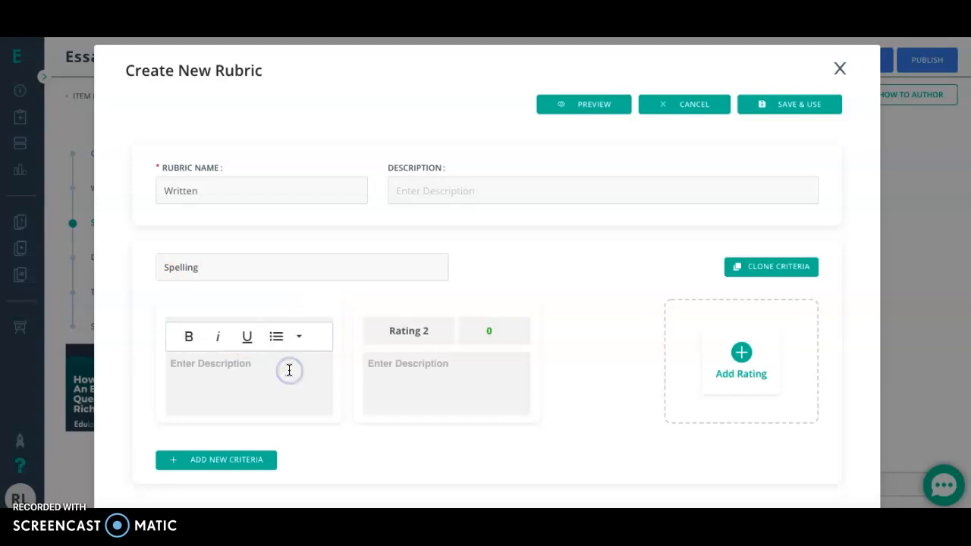
type("laleil")
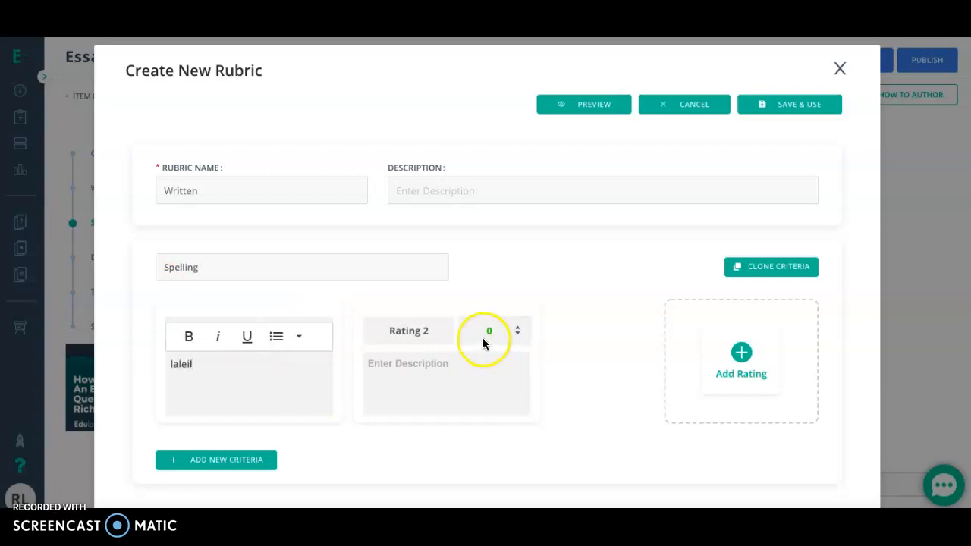
Set Rating 2 of the Spelling criterion to 2 points and add two more ratings.
left_click(484, 338)
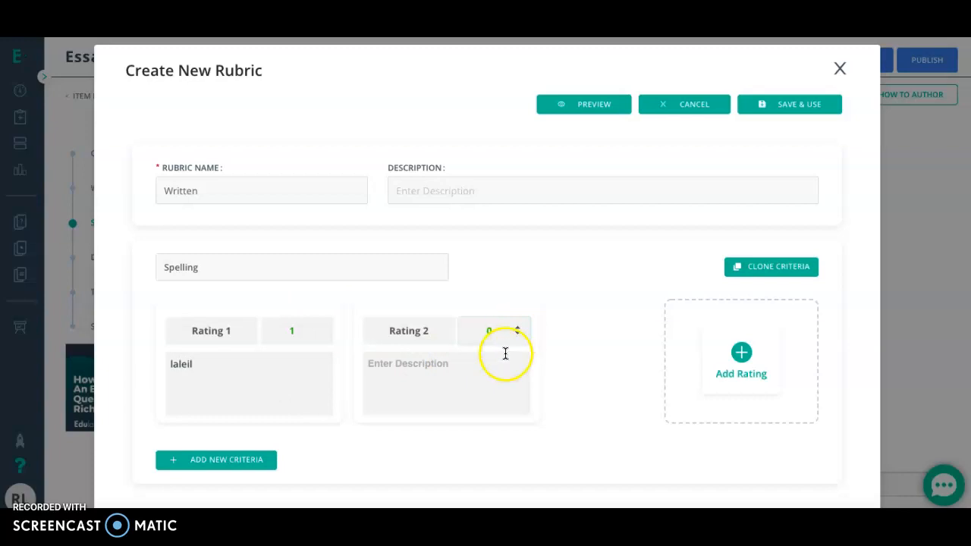
left_click(520, 328)
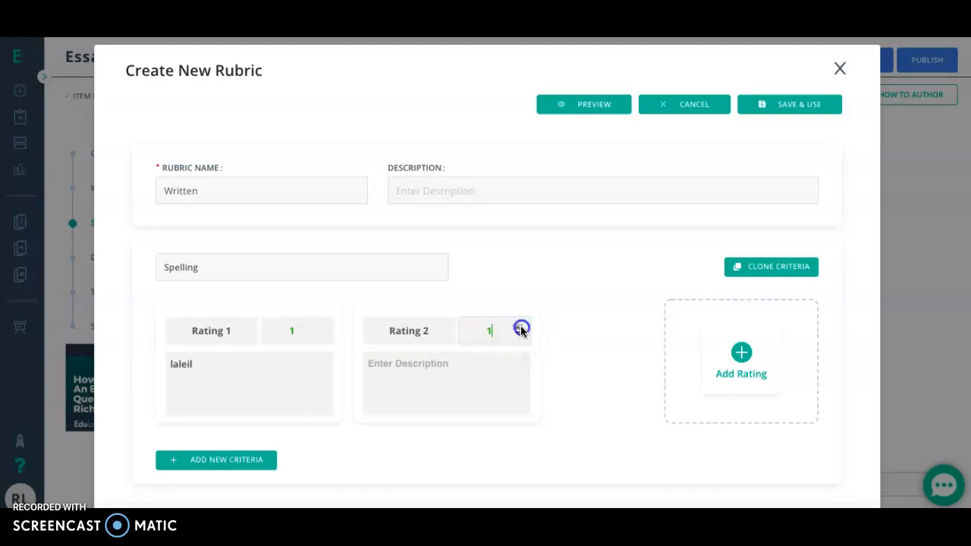
left_click(476, 370)
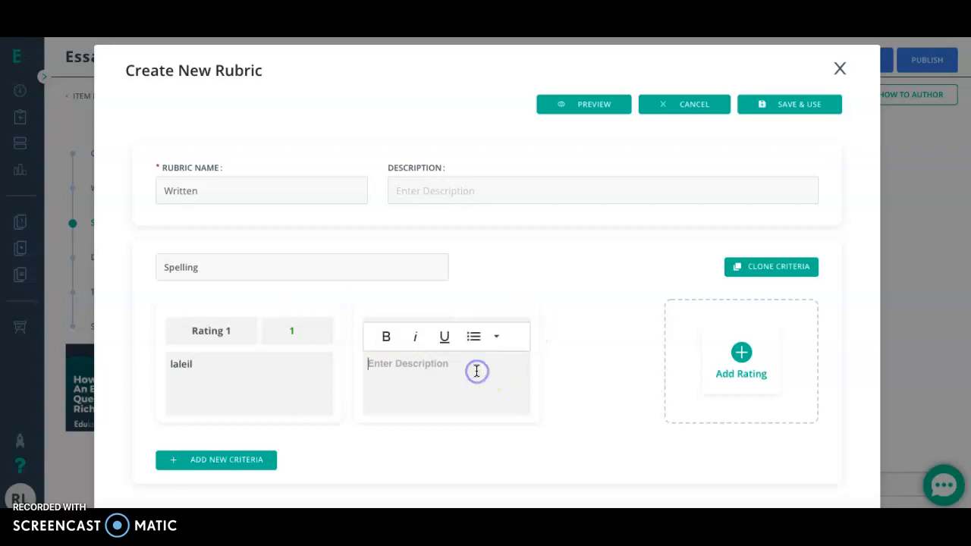
left_click(734, 355)
left_click(734, 357)
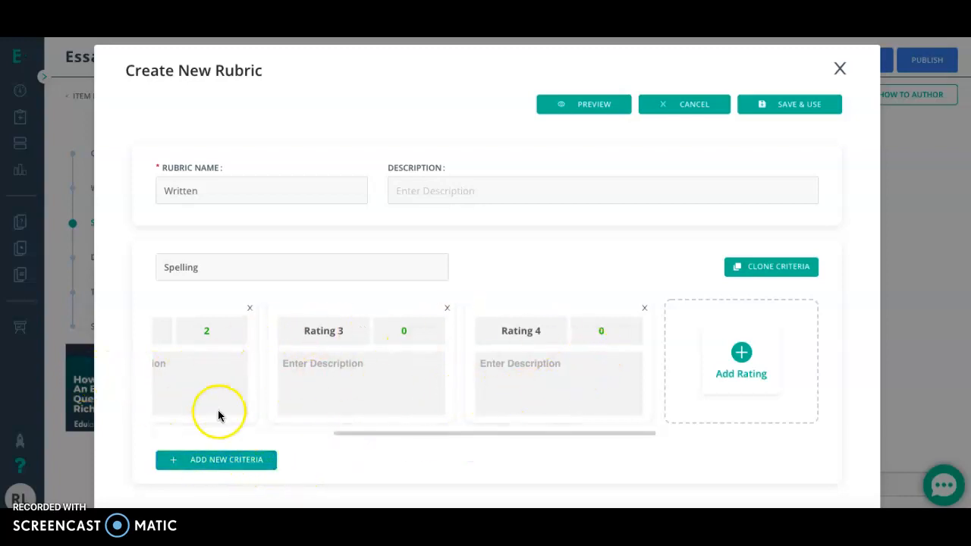
Add a second criterion named "Explain" to the rubric and give it two additional ratings.
left_click(225, 461)
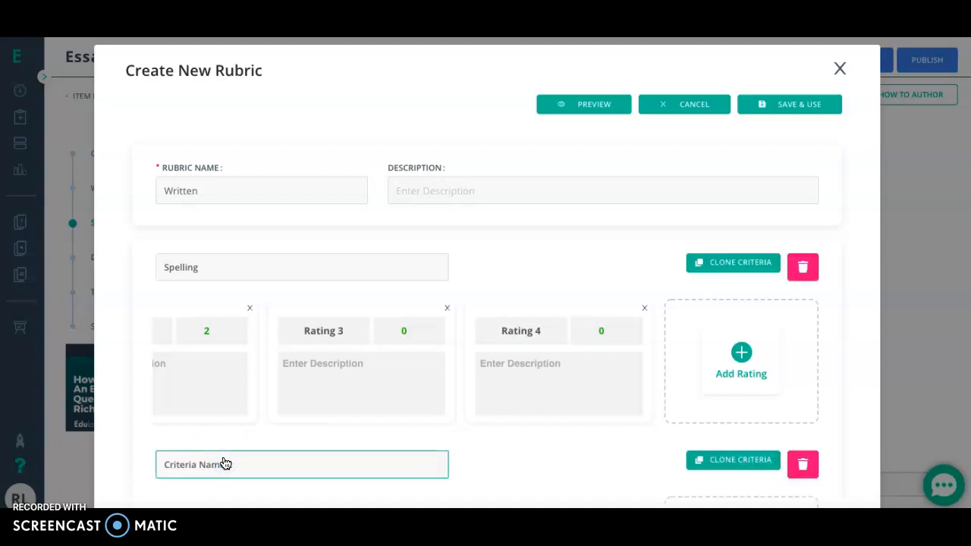
scroll(479, 414, "down", 1)
scroll(479, 414, "down", 2)
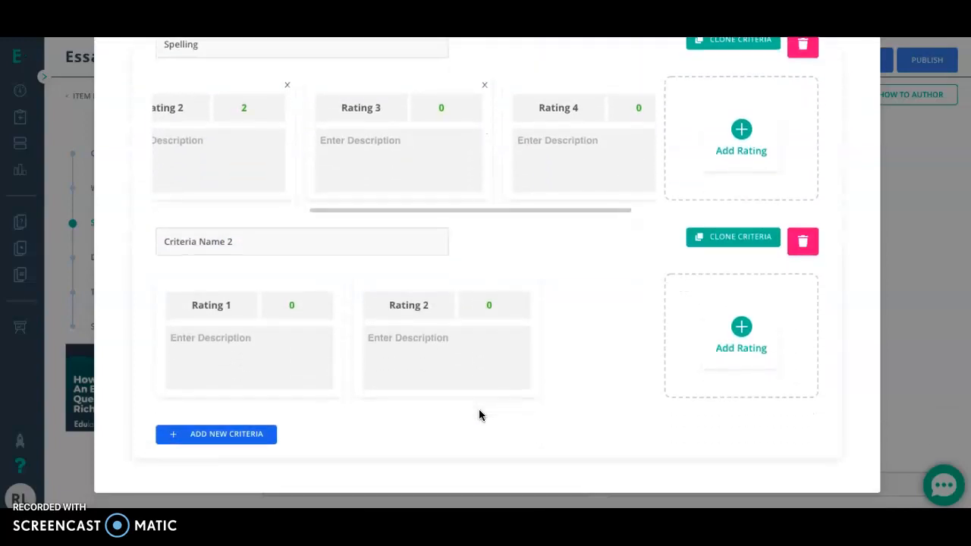
left_click(278, 236)
left_click_drag(275, 232, 135, 252)
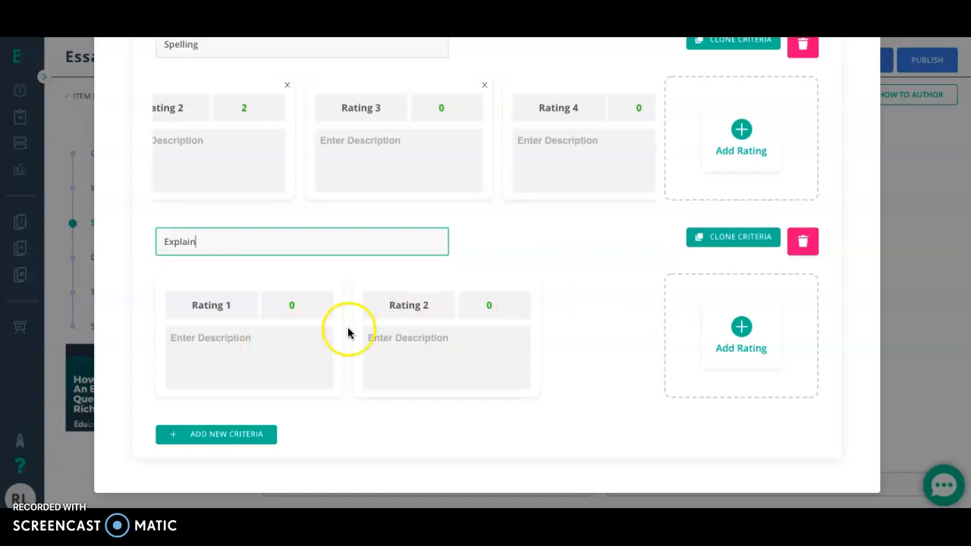
left_click(743, 331)
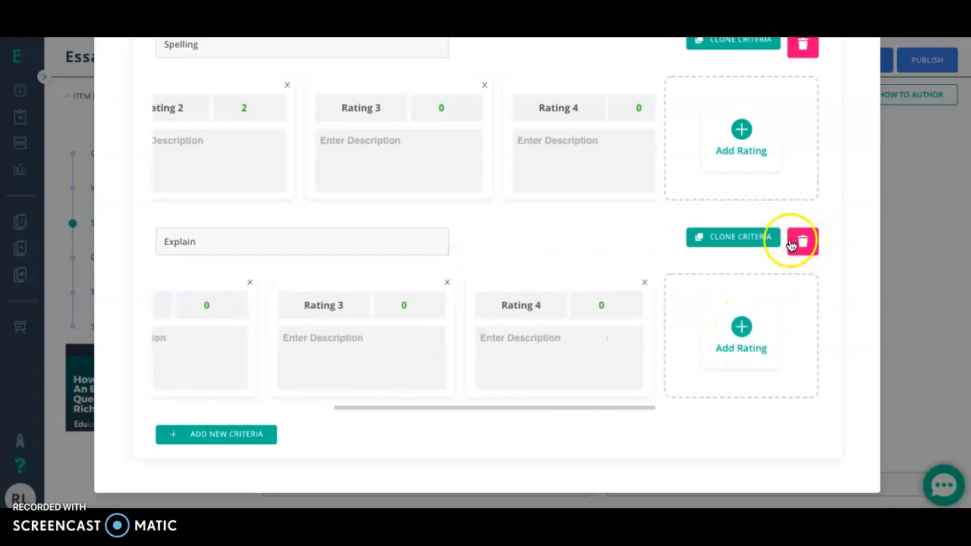
Delete the fourth rating from the Explain criterion and check the description fields of its remaining ratings.
left_click(646, 283)
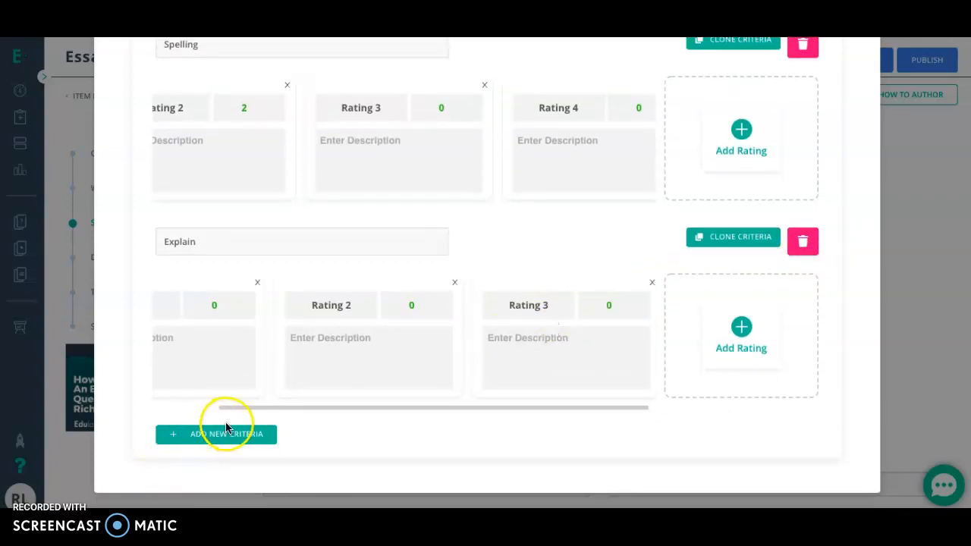
scroll(467, 430, "up", 2)
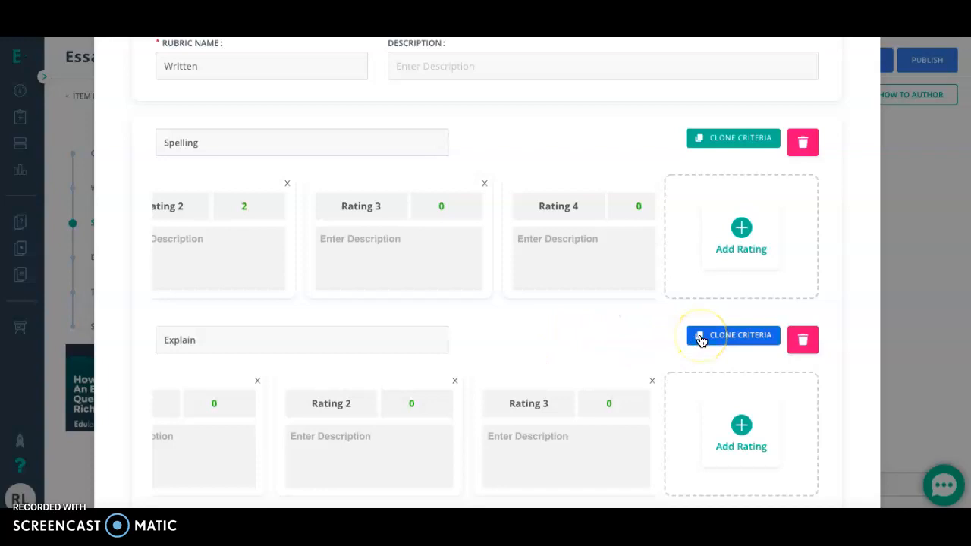
scroll(698, 340, "down", 2)
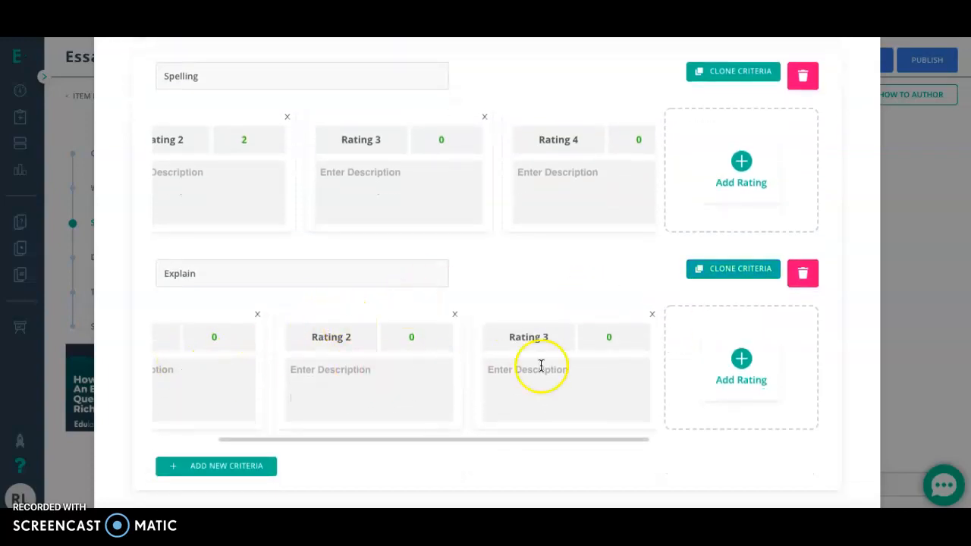
scroll(227, 384, "left", 2)
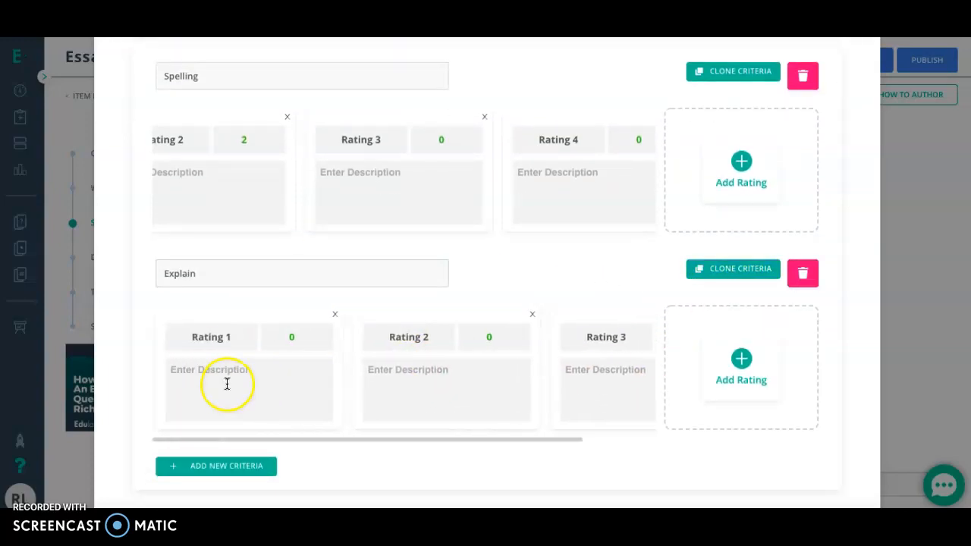
left_click(271, 369)
left_click(418, 384)
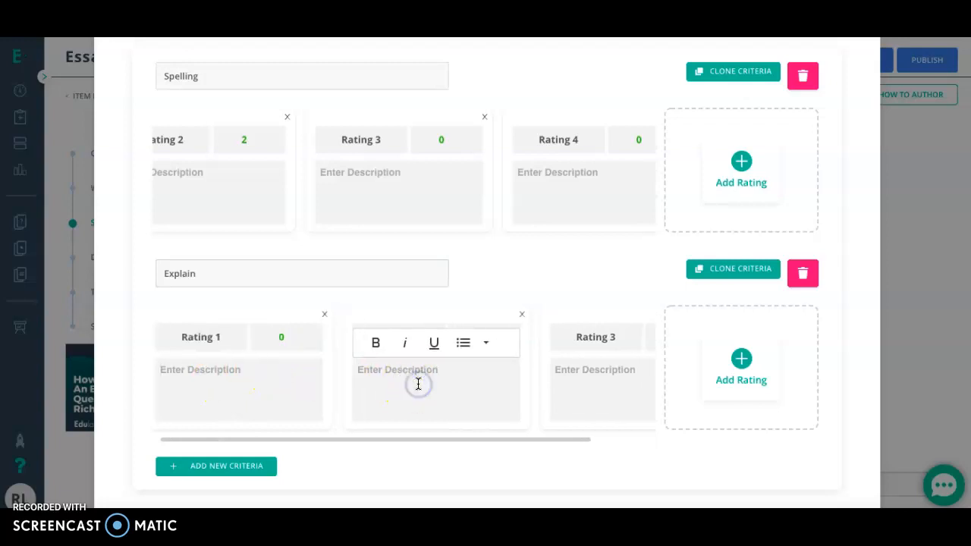
scroll(485, 376, "right", 1)
left_click(558, 370)
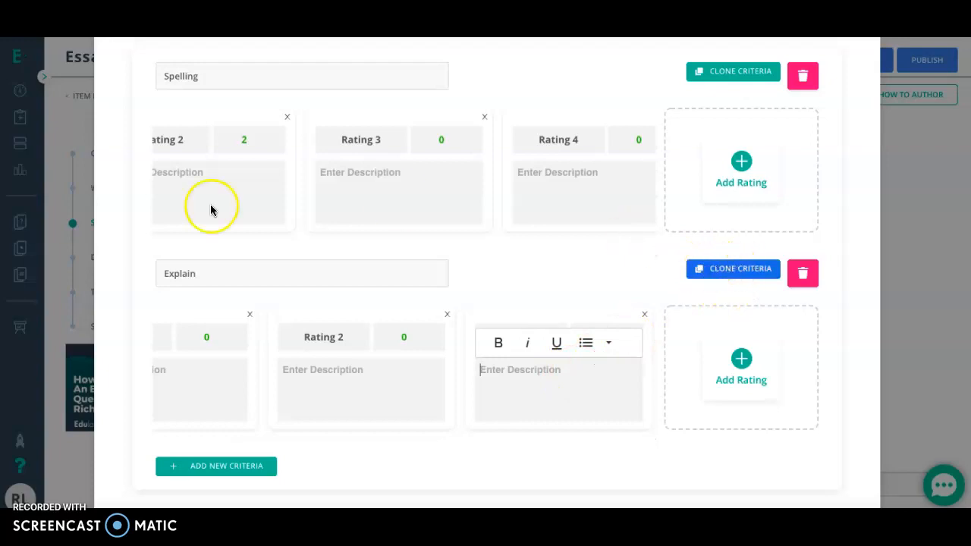
Clone the Explain criterion in the rubric and review the resulting list of criteria.
left_click(210, 272)
left_click_drag(211, 272, 157, 275)
left_click(525, 334)
left_click(735, 270)
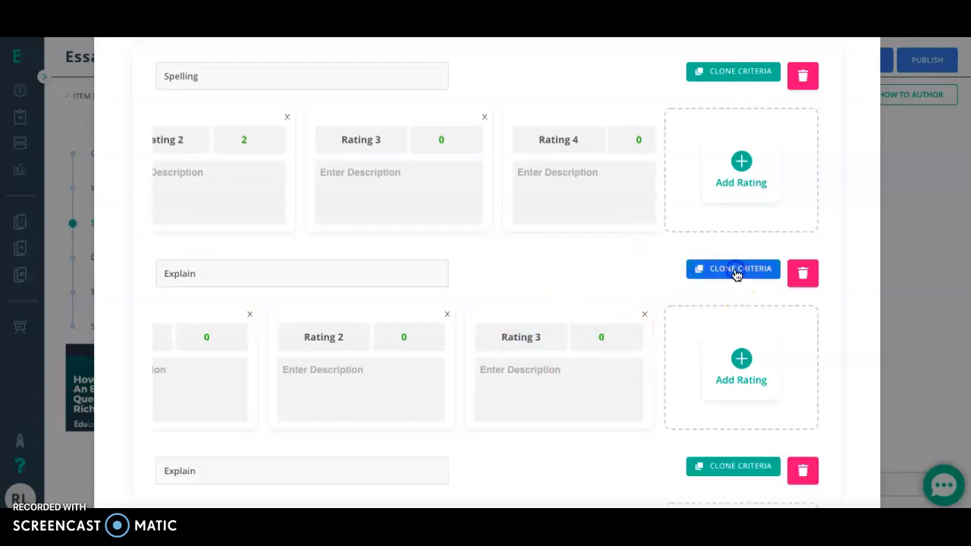
scroll(529, 321, "down", 3)
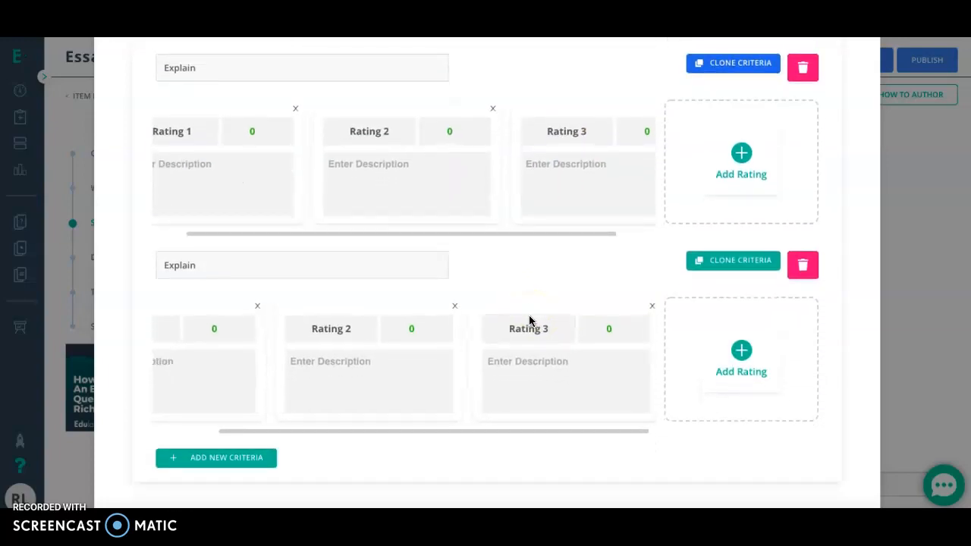
scroll(530, 321, "up", 4)
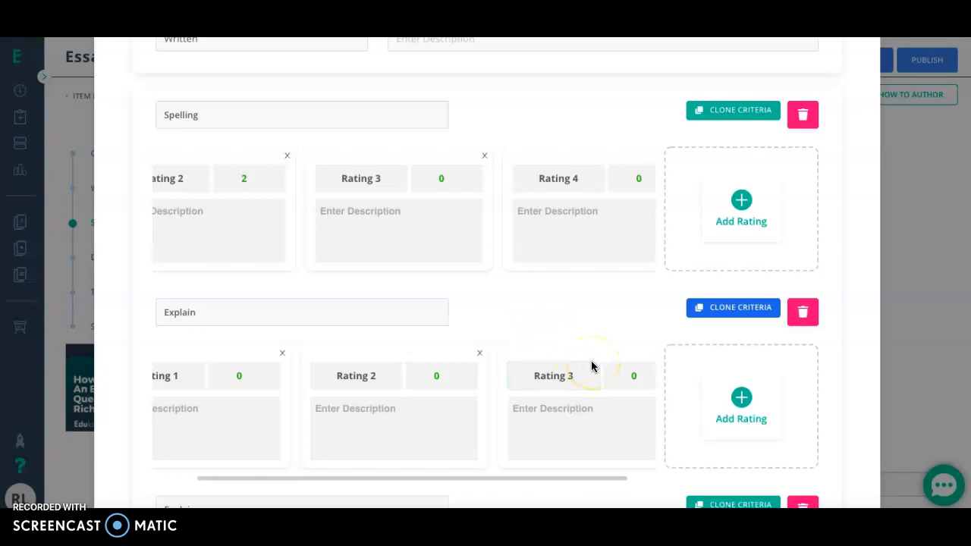
scroll(726, 319, "down", 1)
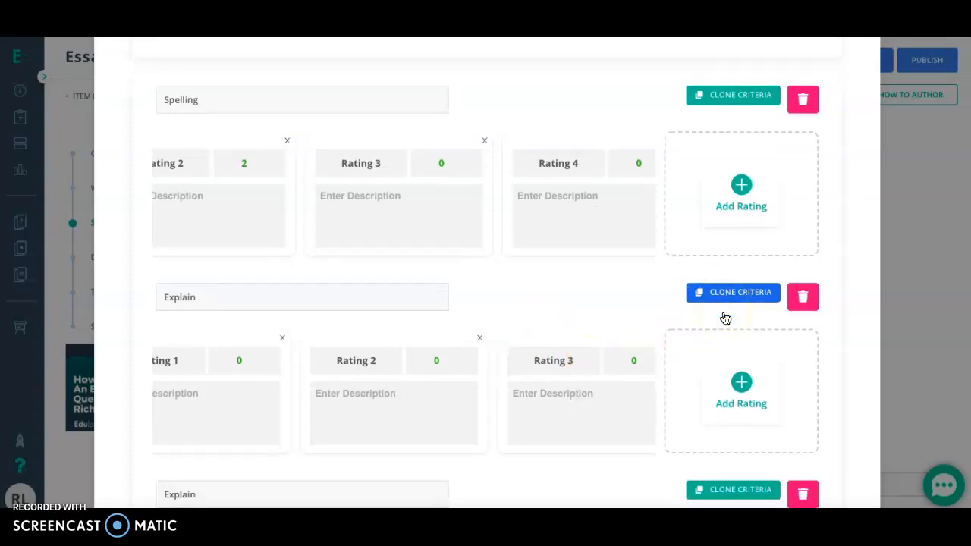
scroll(725, 319, "down", 4)
scroll(725, 319, "up", 5)
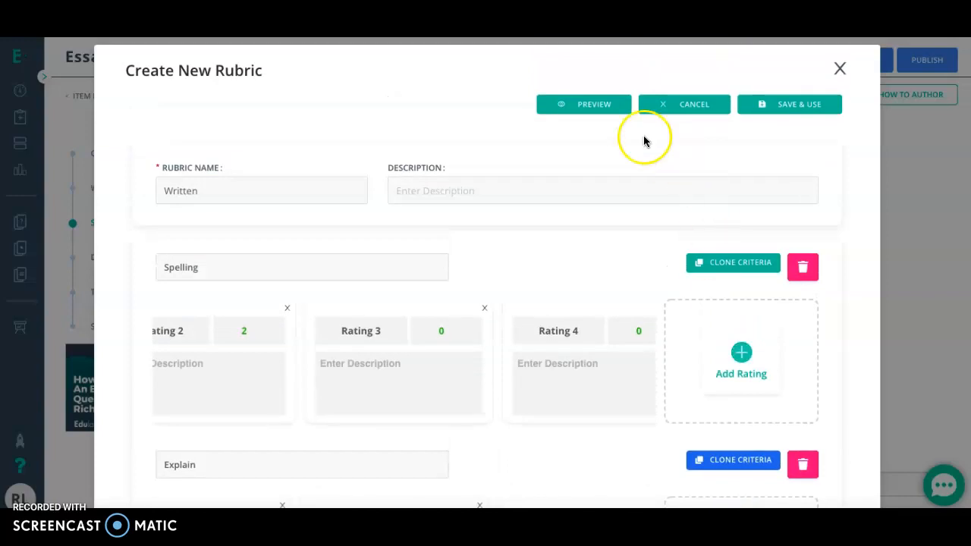
Preview the rubric and test-score it with Rating 1 for Spelling, Rating 2 for the first Explain and Rating 1 for the cloned Explain.
left_click(590, 109)
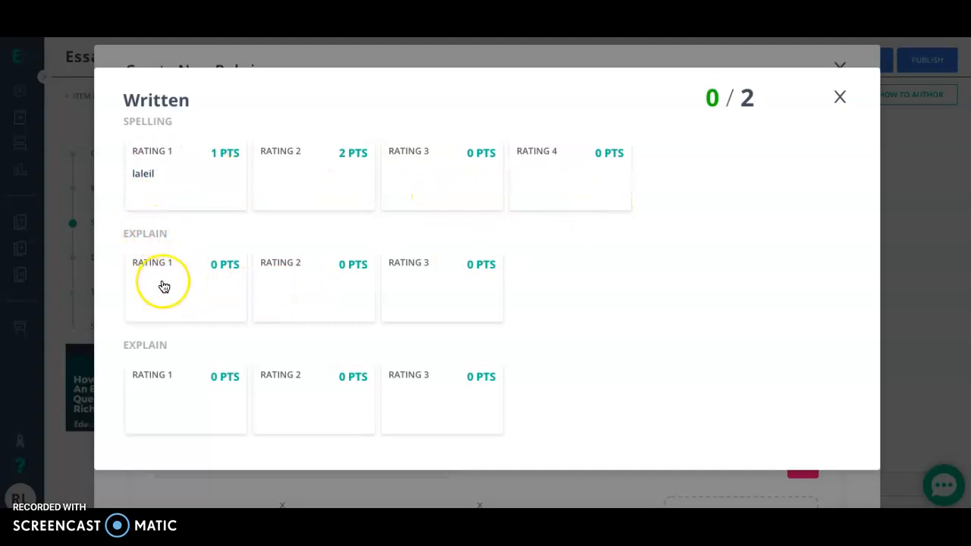
left_click(157, 153)
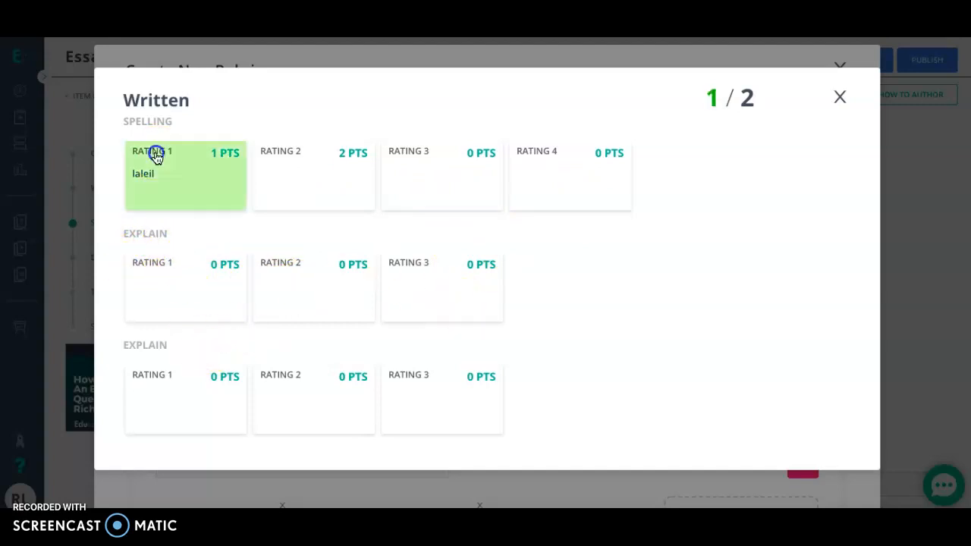
left_click(286, 280)
left_click(216, 392)
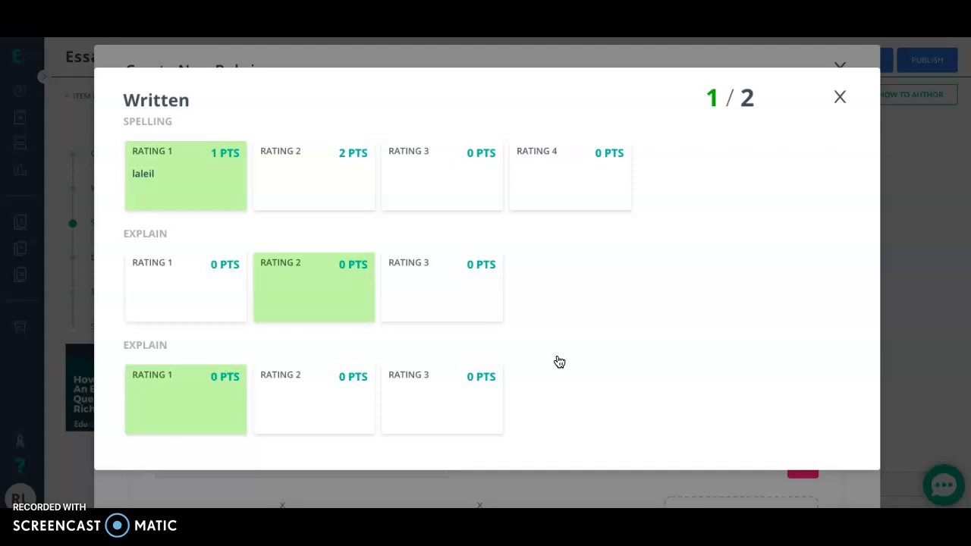
Try the other Spelling ratings in the preview, reselect Rating 1 and close the preview.
left_click(559, 178)
left_click(416, 176)
left_click(335, 173)
left_click(203, 154)
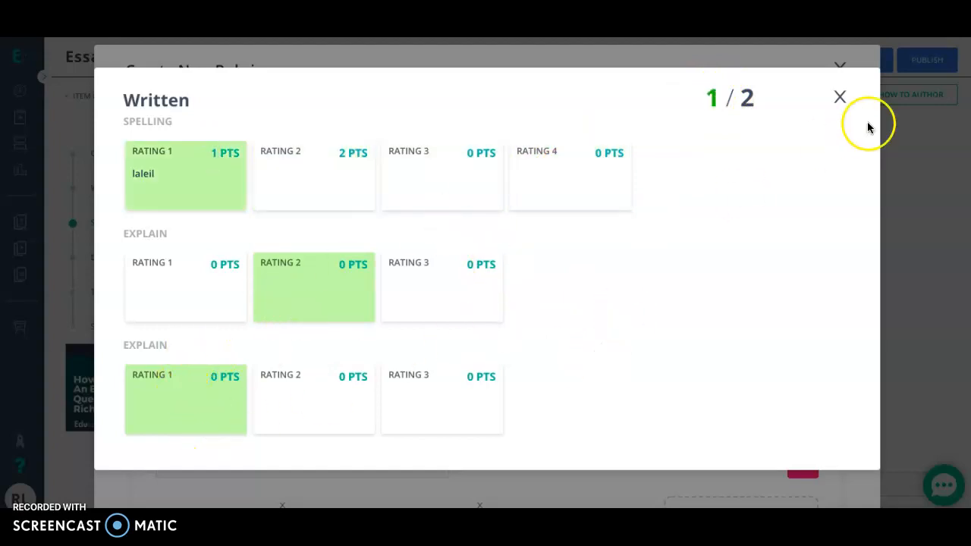
left_click(836, 97)
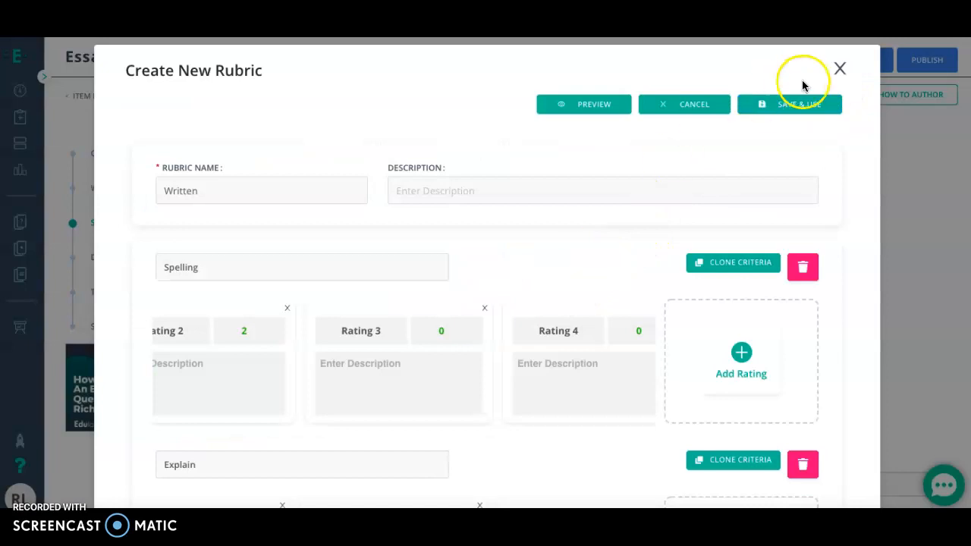
Try to save and use the Written rubric, and discard it together with all its changes.
left_click(789, 110)
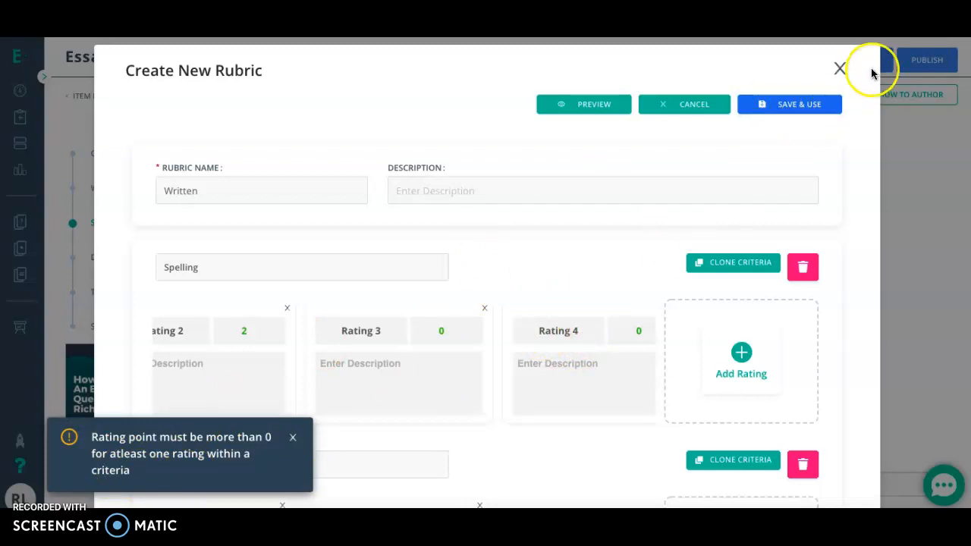
left_click(695, 102)
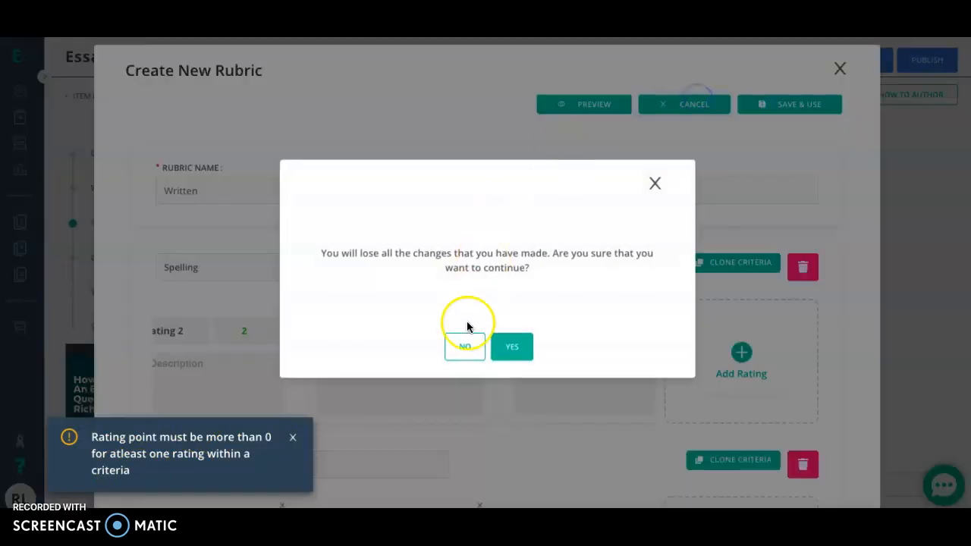
left_click(507, 347)
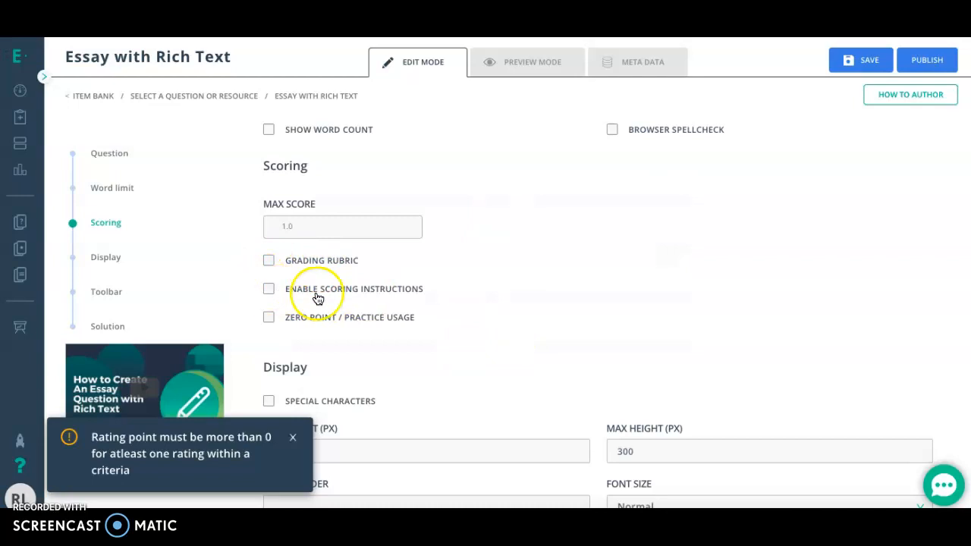
Enable the grading rubric for the essay question and open the choice of existing rubrics.
left_click(270, 262)
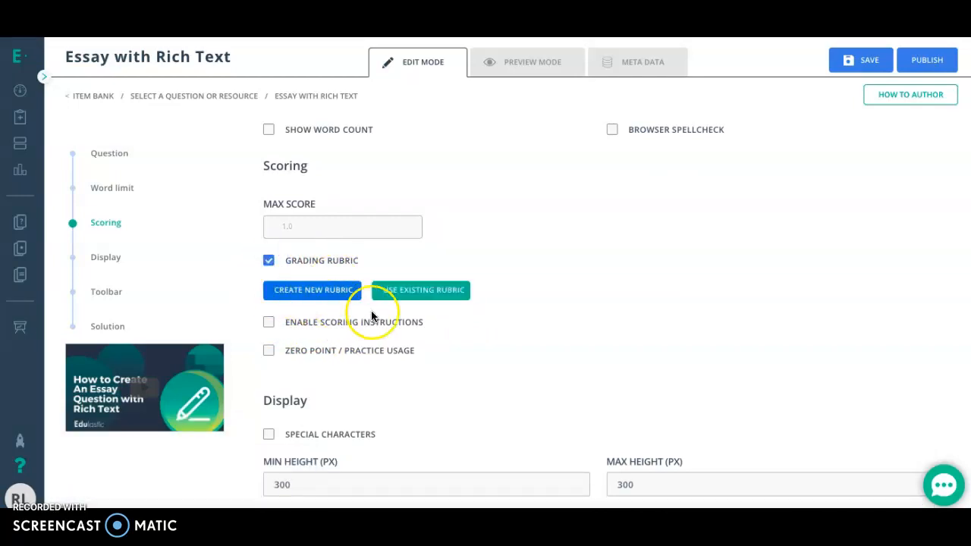
left_click(445, 296)
Enable scoring instructions for the essay question and activate the instructions field for editing.
left_click(270, 325)
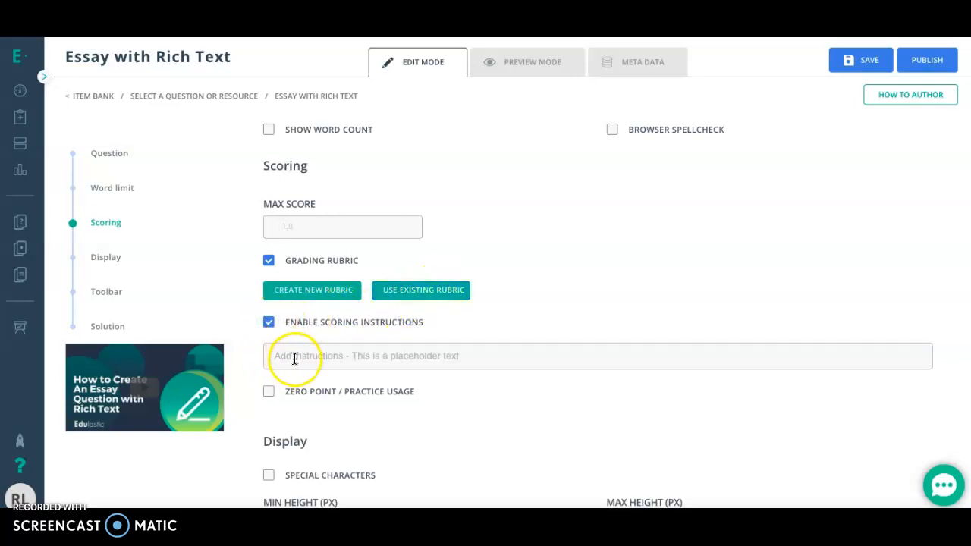
left_click(295, 358)
left_click(422, 397)
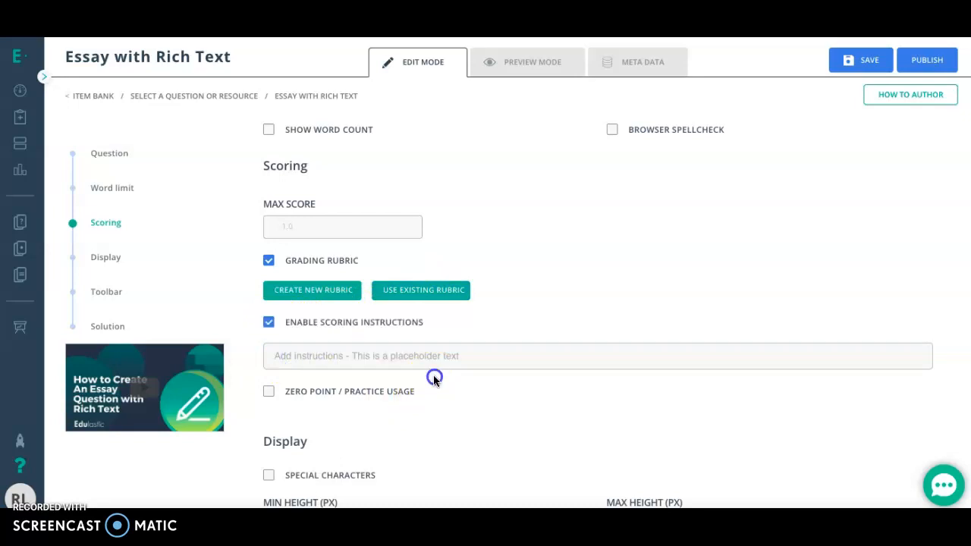
left_click(382, 353)
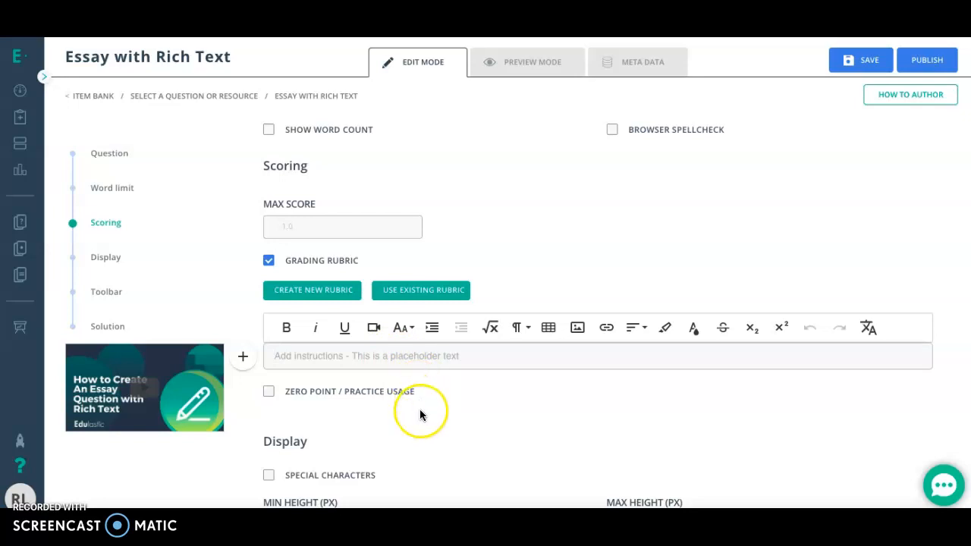
Turn off the image, link and math formula tools in the essay response's toolbar settings.
scroll(420, 414, "down", 3)
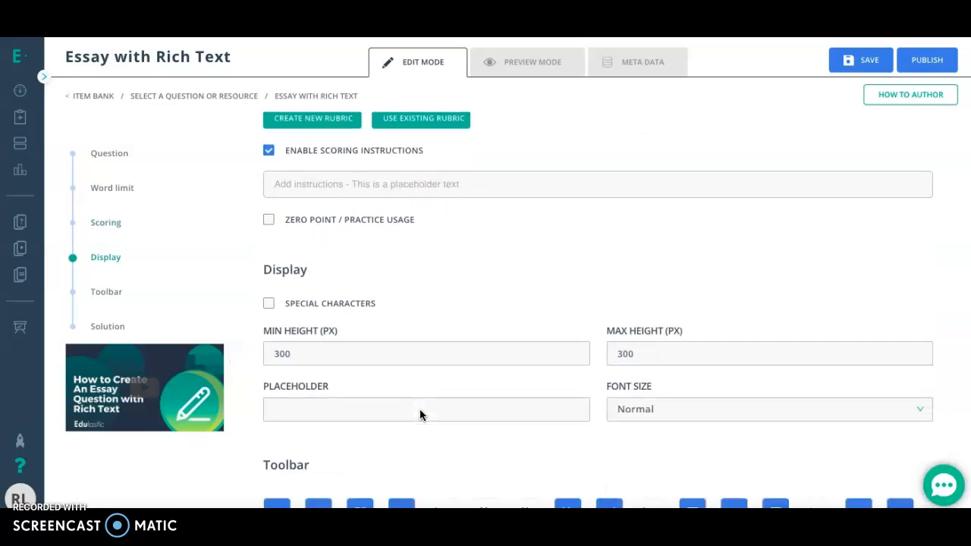
scroll(420, 409, "down", 2)
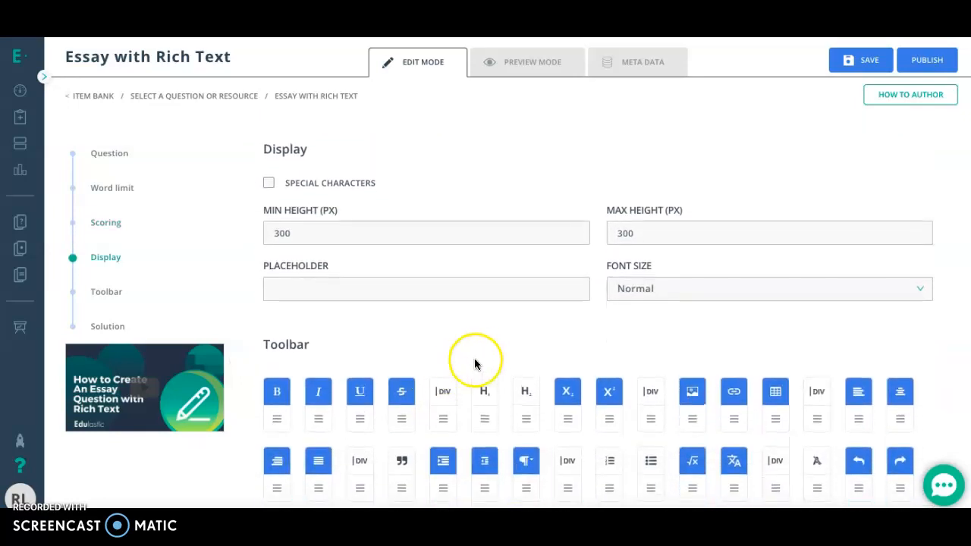
scroll(477, 363, "down", 2)
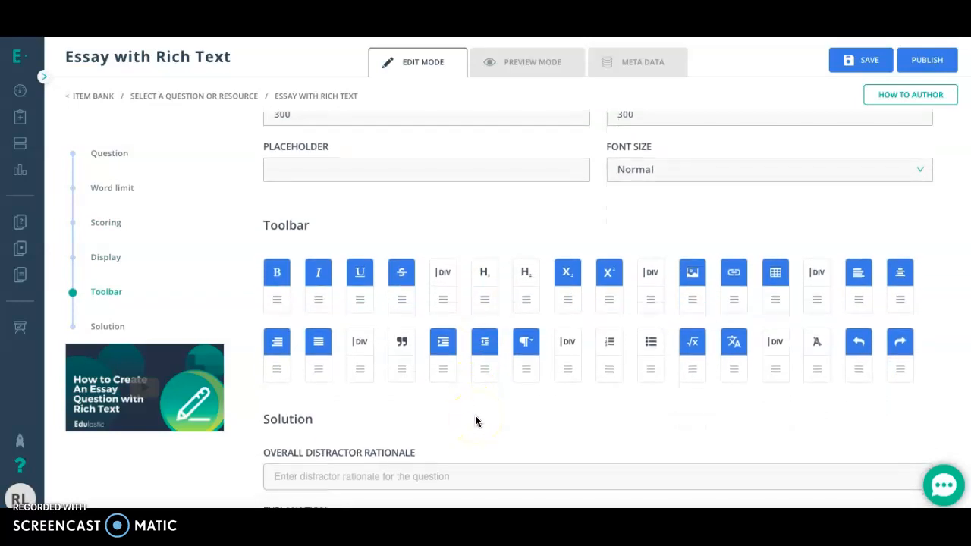
left_click(535, 285)
left_click(697, 277)
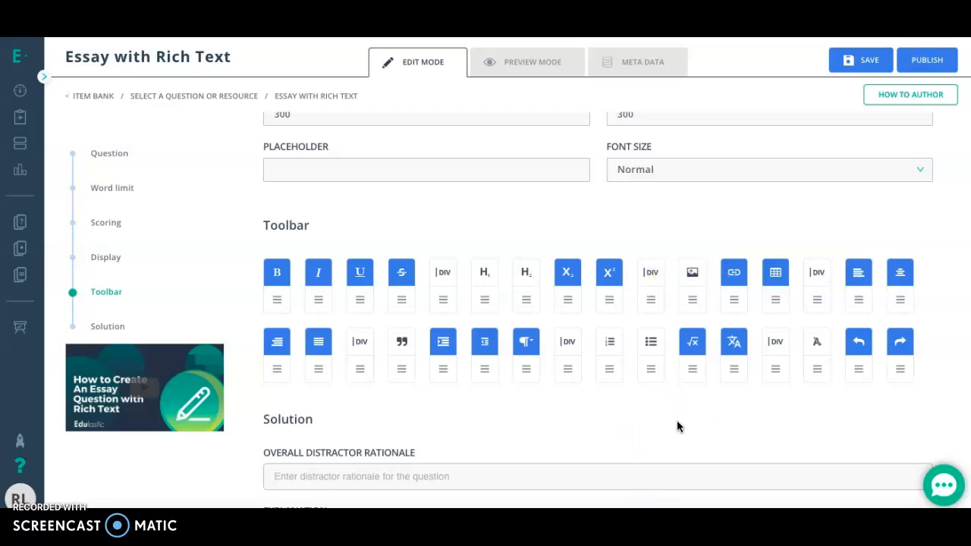
left_click(734, 275)
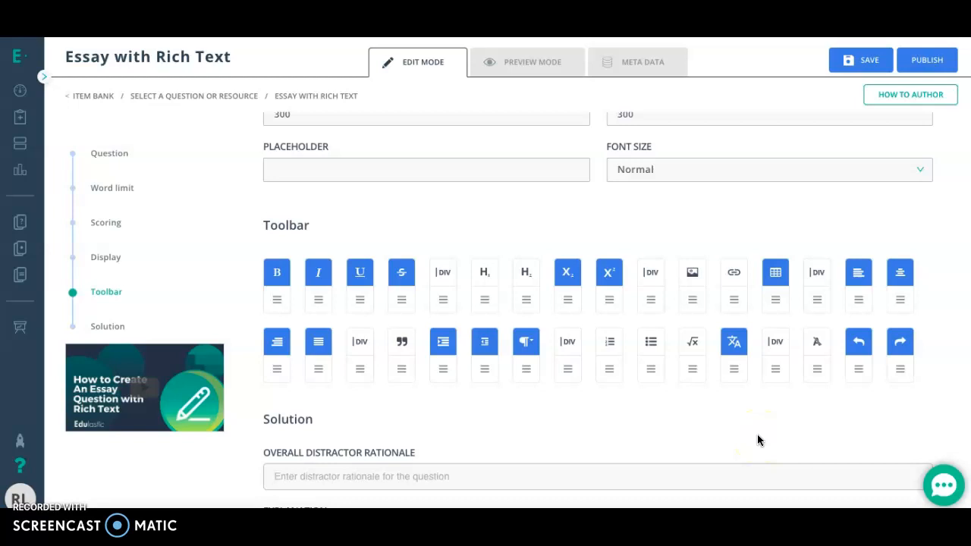
Look over the Solution settings, preview the essay question as students see it and clear the response.
scroll(758, 439, "down", 3)
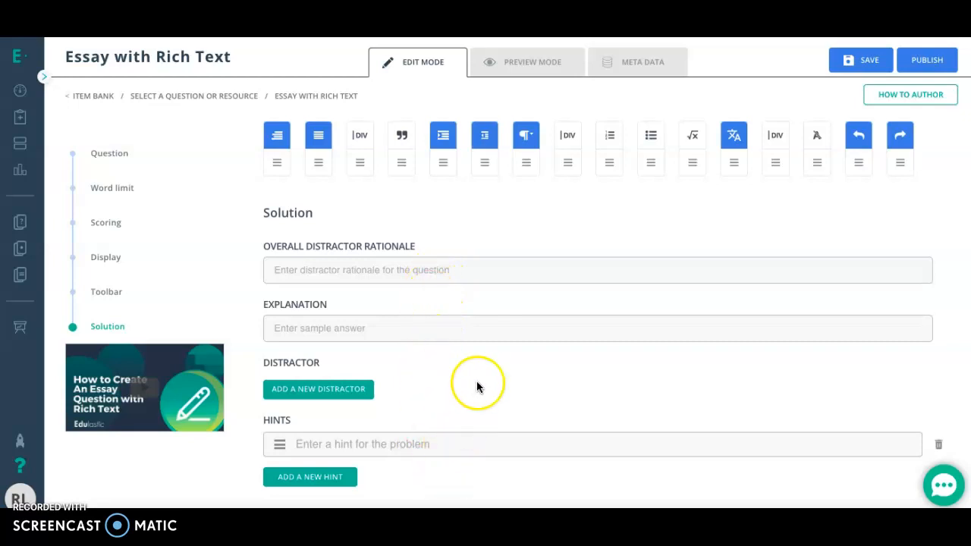
scroll(478, 379, "up", 6)
scroll(478, 379, "up", 5)
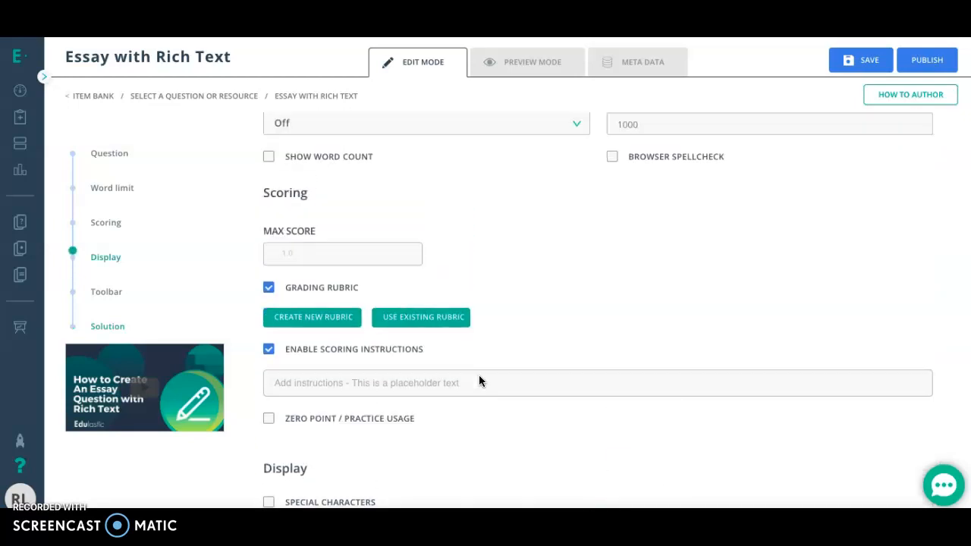
left_click(531, 66)
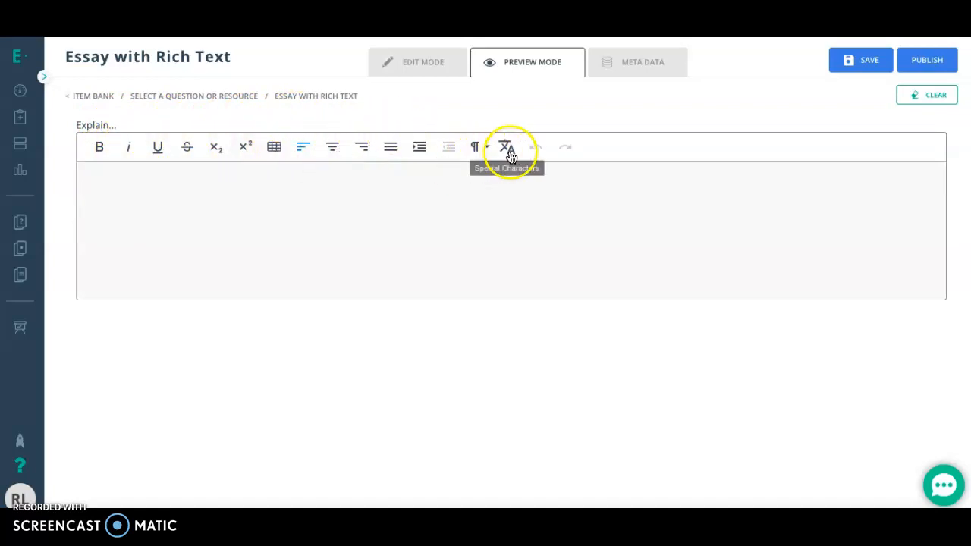
left_click(927, 94)
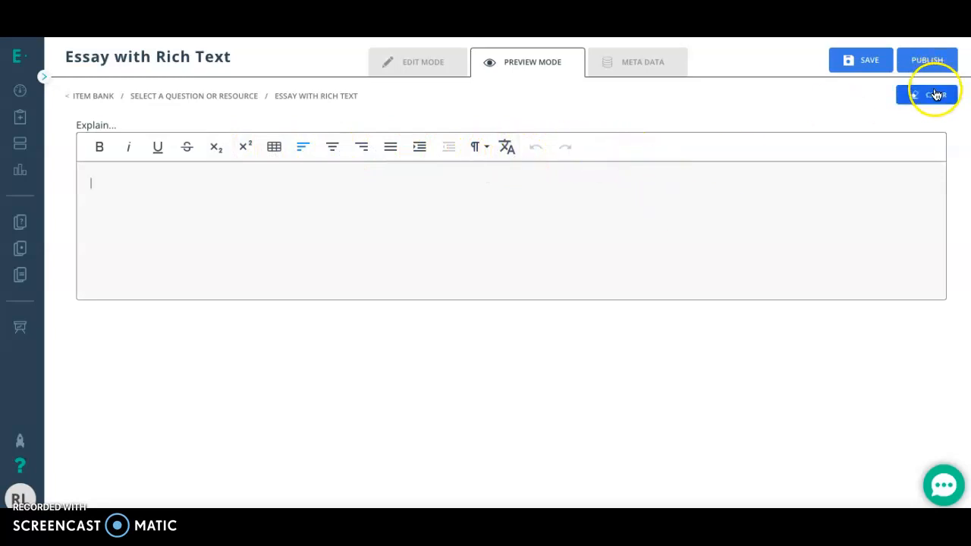
Look over the essay question's metadata options and return to question type selection without saving the question.
left_click(662, 69)
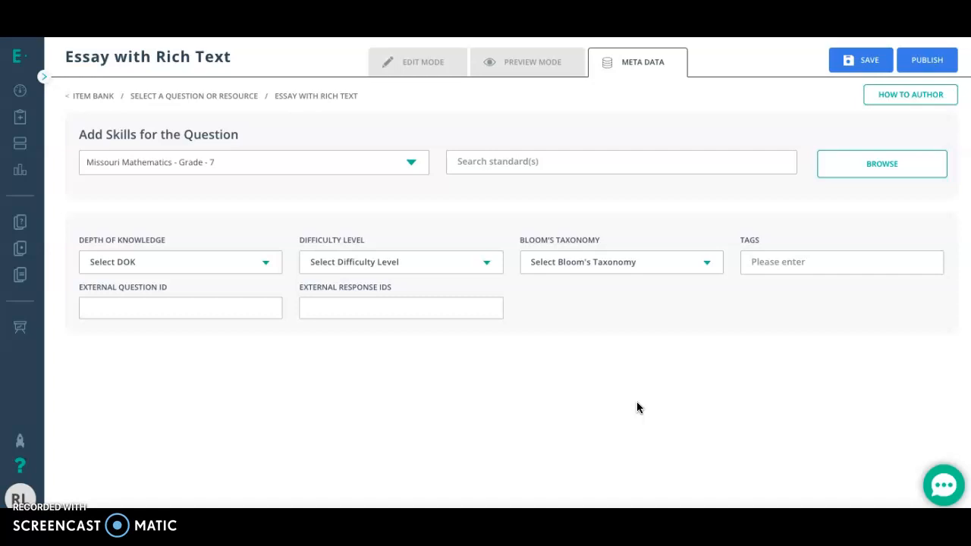
left_click(187, 101)
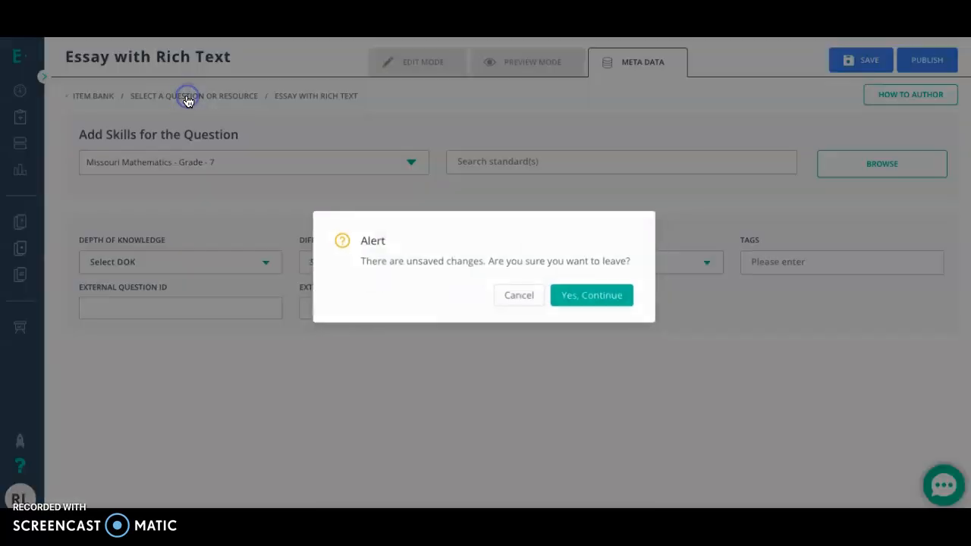
left_click(554, 300)
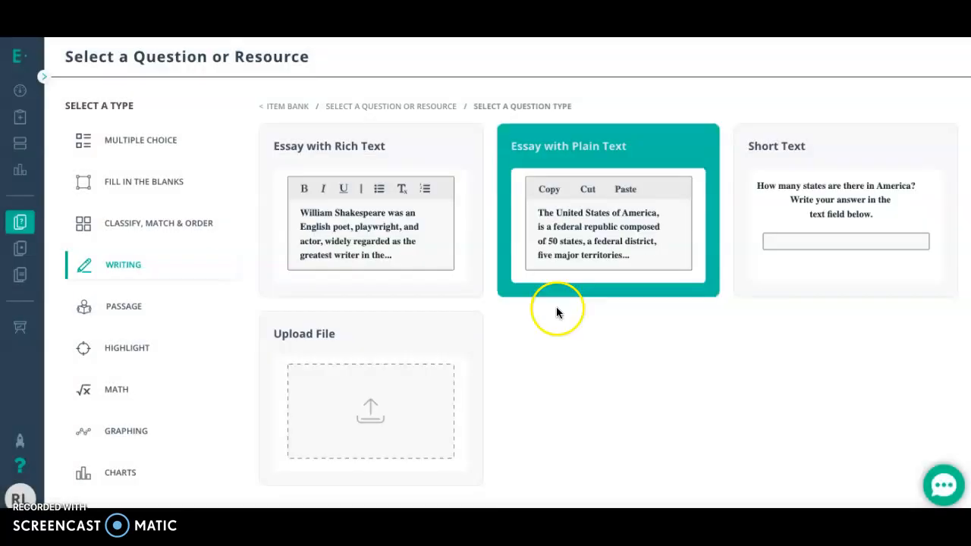
Start a new Passage with Questions item from the passage question types.
left_click(158, 306)
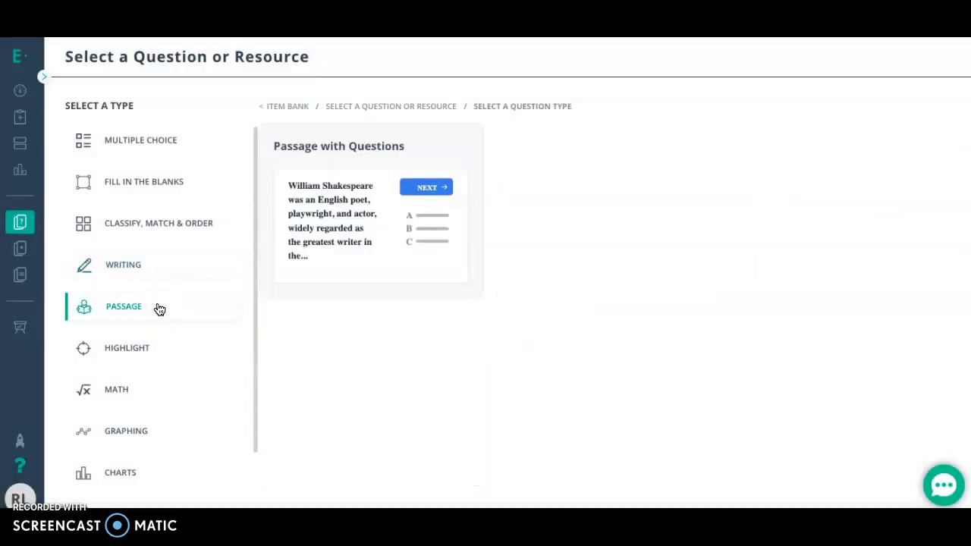
left_click(365, 247)
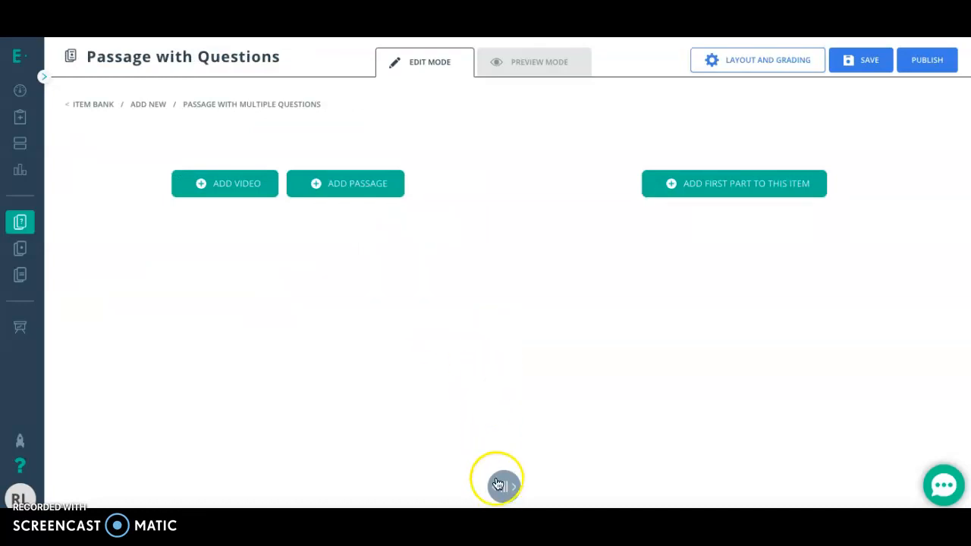
Add a video to the passage item, examine its player settings, preview and metadata, and leave it without saving.
left_click(244, 184)
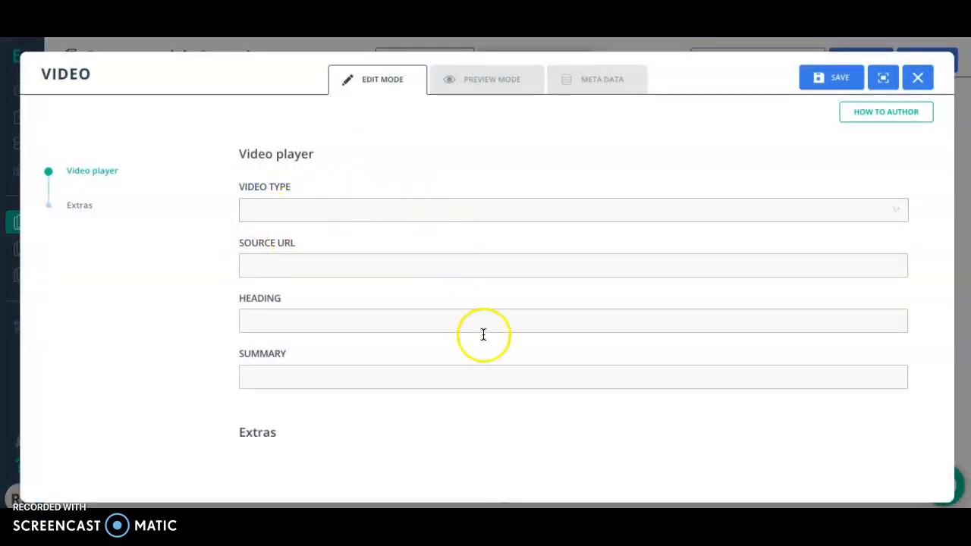
left_click(313, 218)
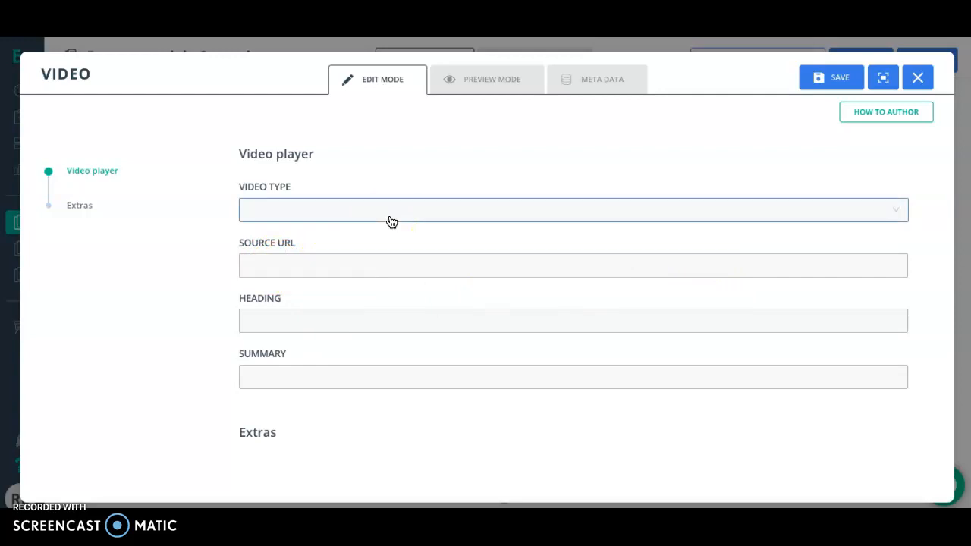
left_click(474, 87)
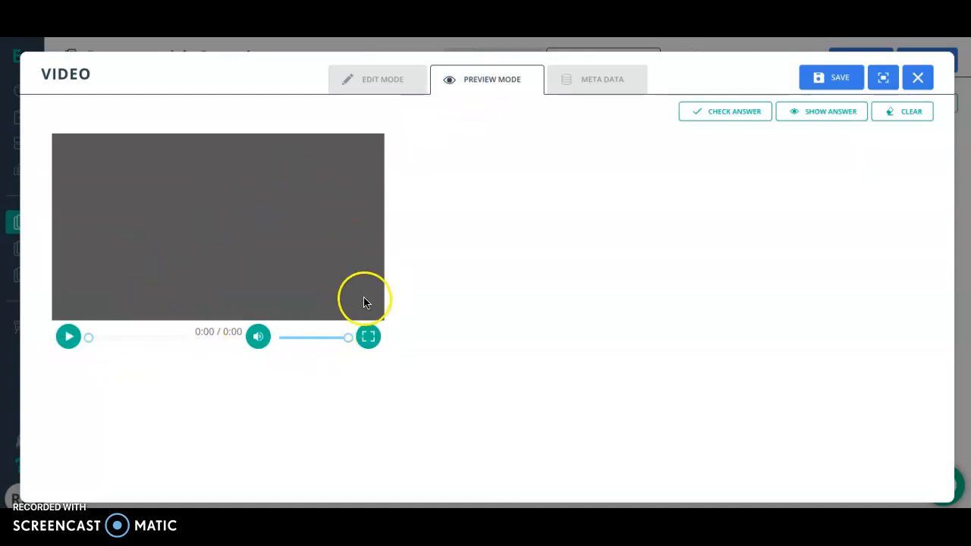
left_click(586, 76)
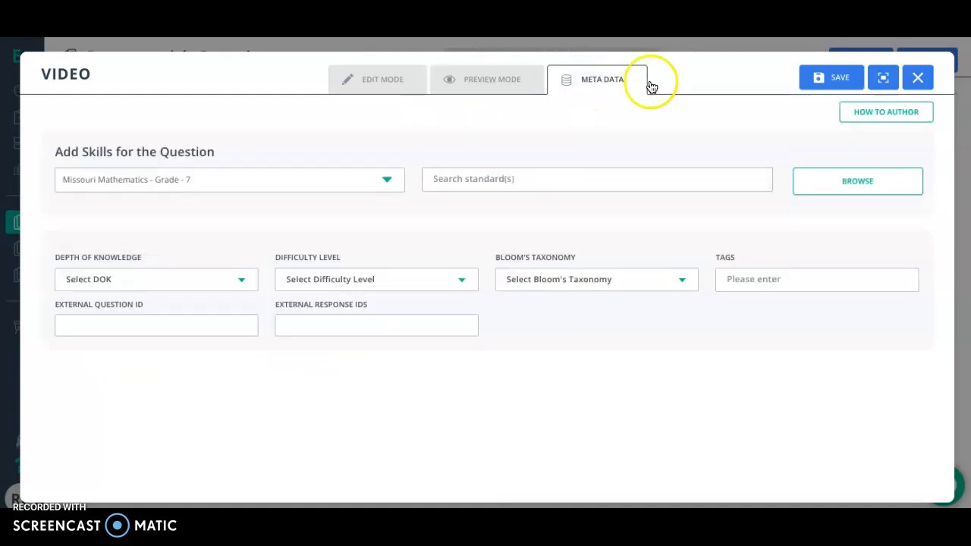
left_click(919, 84)
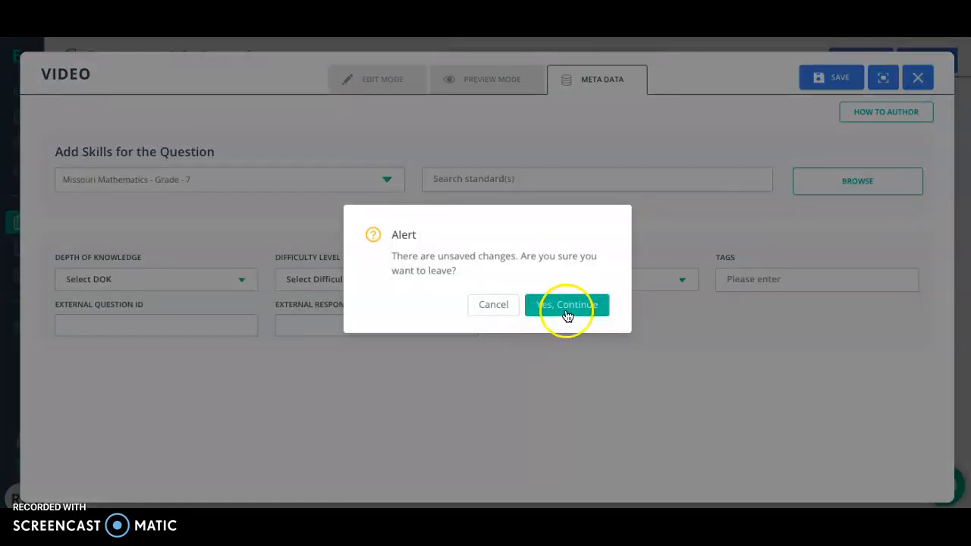
left_click(566, 304)
Add a passage to the item and examine its heading, title and author/source fields.
left_click(332, 194)
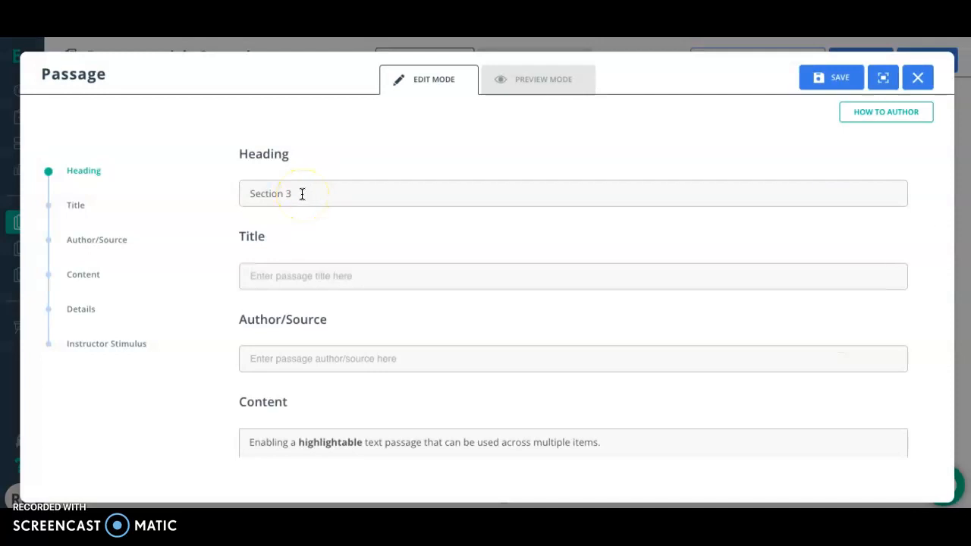
left_click_drag(302, 194, 231, 195)
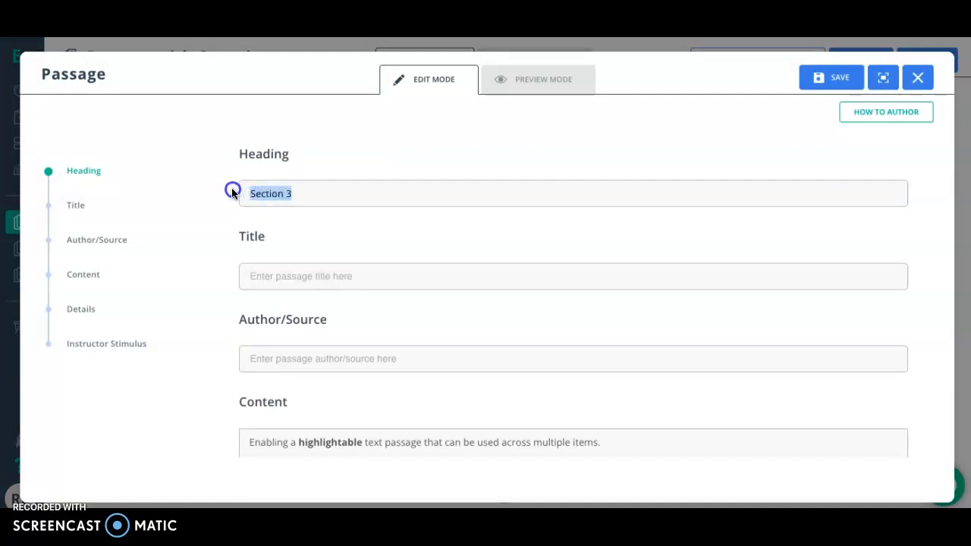
left_click(314, 196)
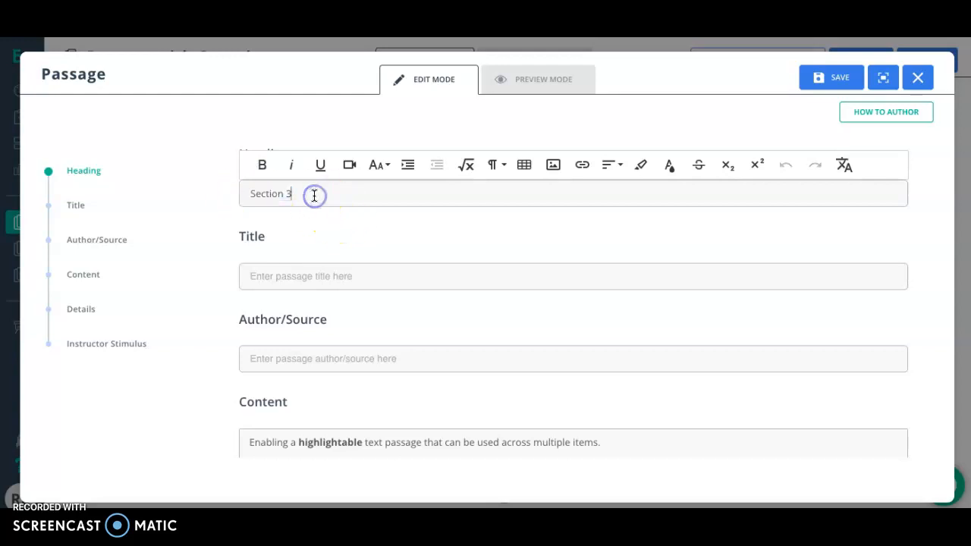
left_click(277, 267)
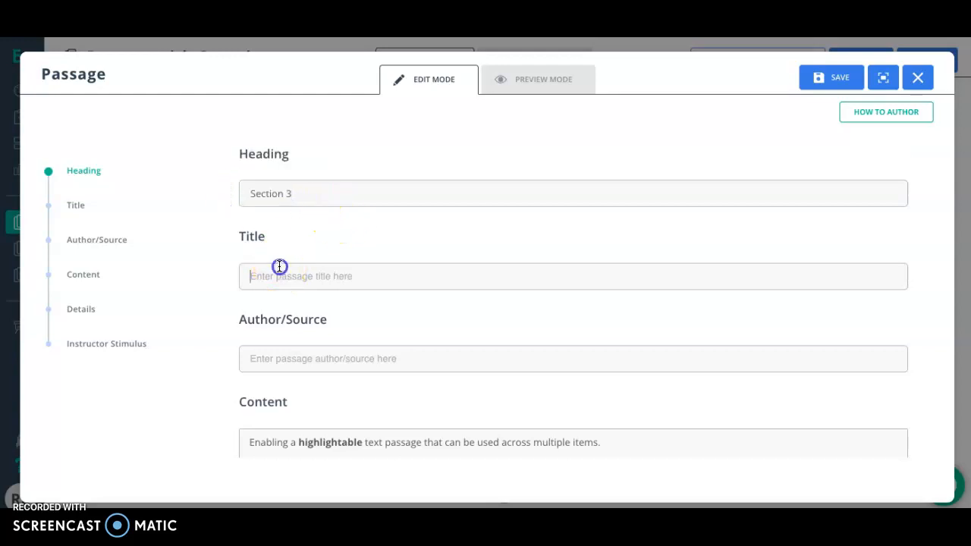
left_click(292, 364)
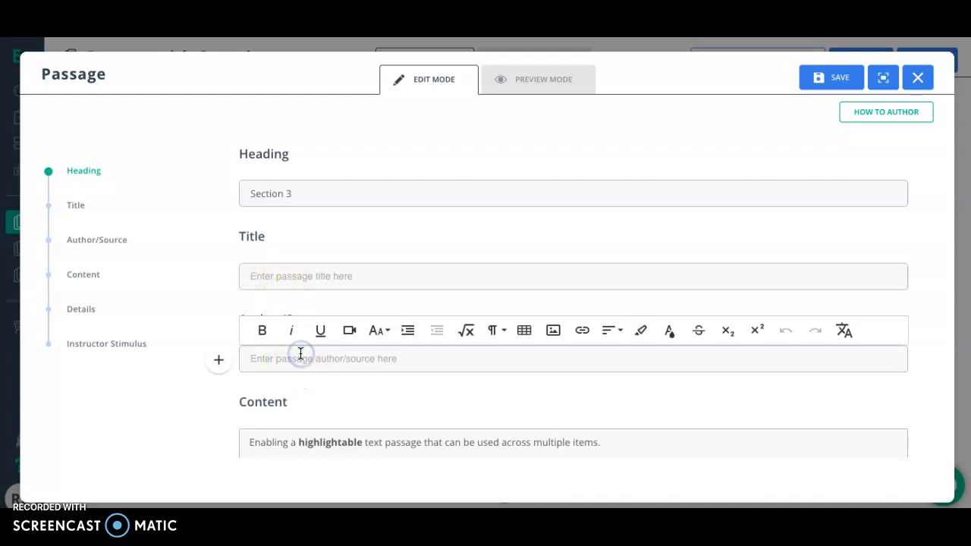
scroll(299, 353, "down", 2)
scroll(300, 354, "down", 2)
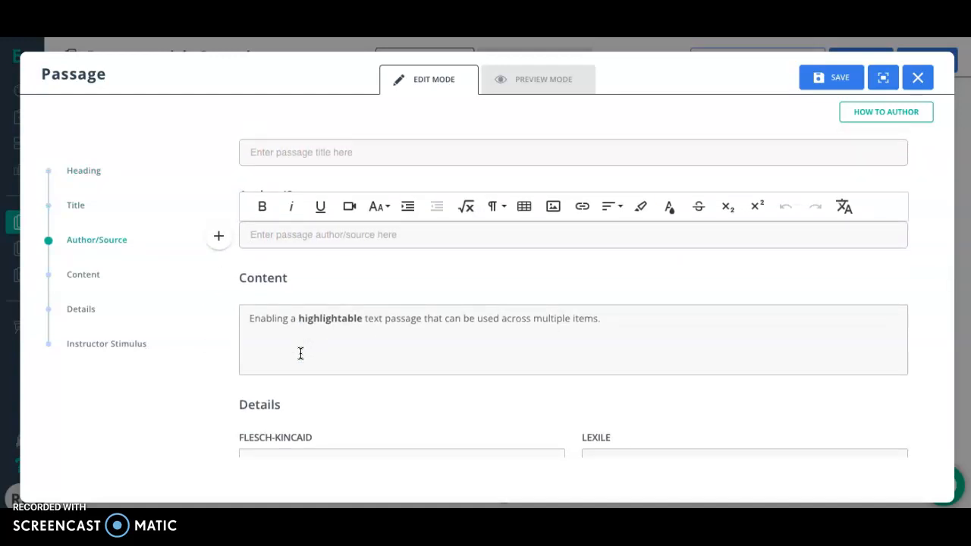
Review the passage's content, details and instructor stimulus settings, and preview the passage before closing it.
left_click(418, 316)
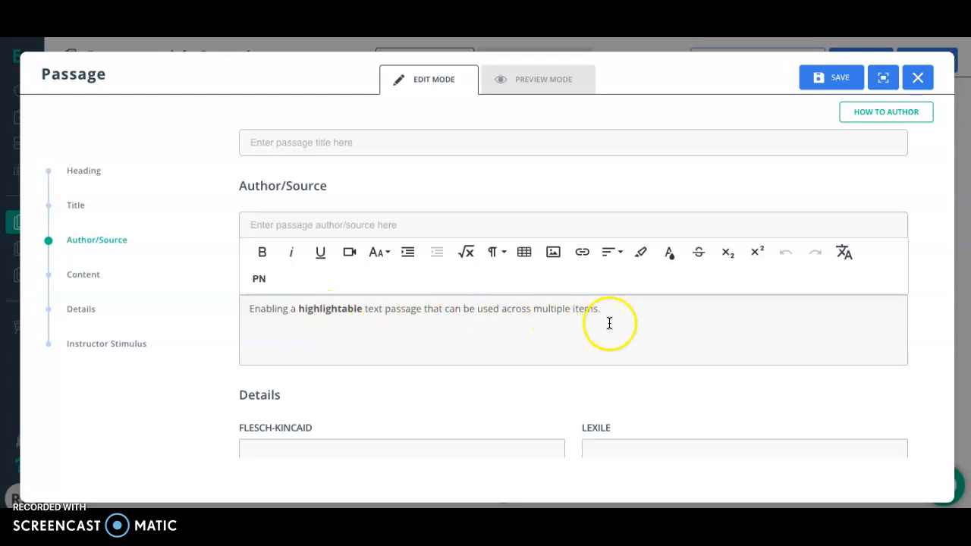
scroll(618, 323, "down", 3)
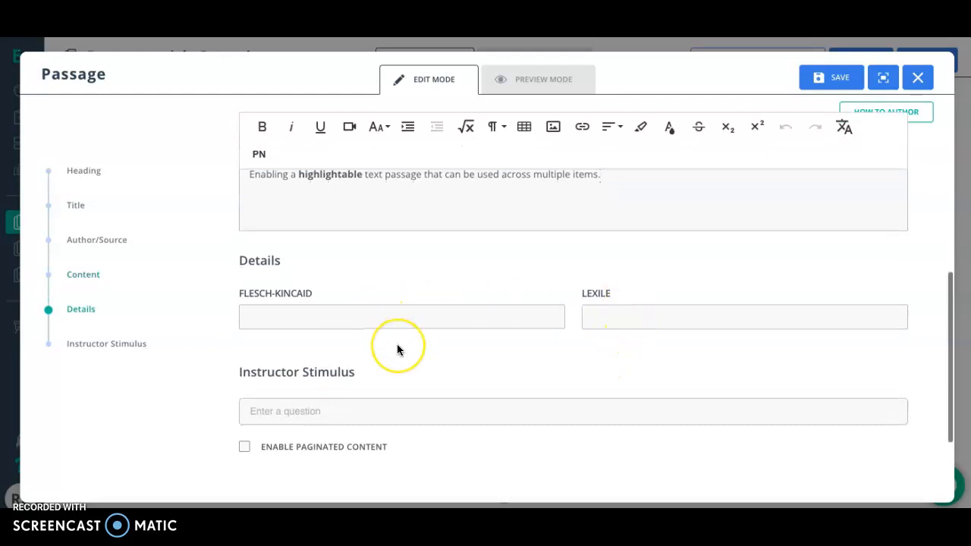
scroll(397, 346, "down", 1)
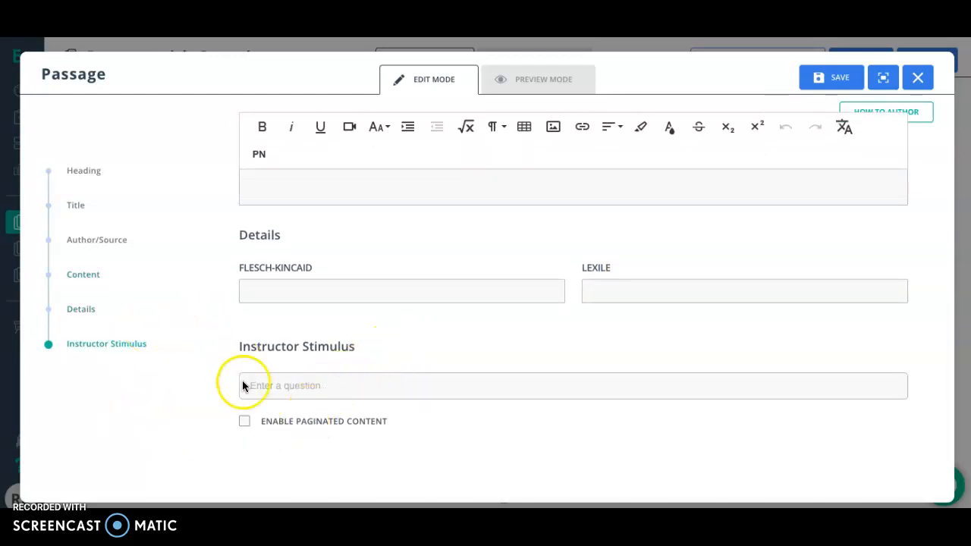
scroll(429, 373, "up", 5)
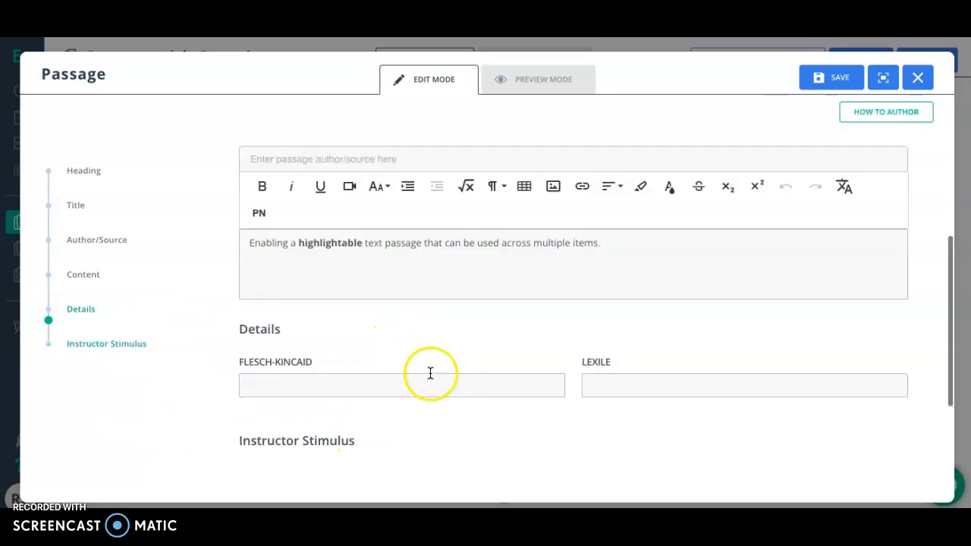
left_click(531, 89)
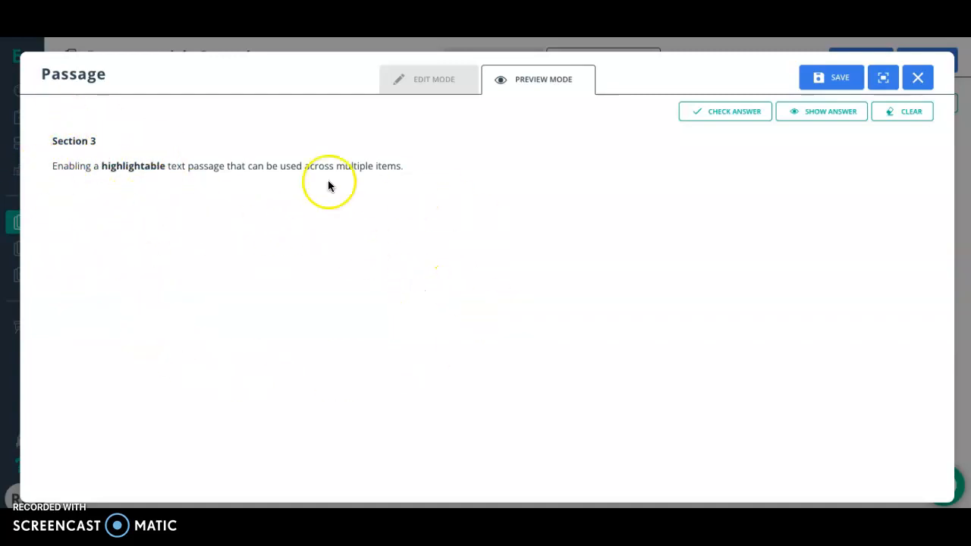
left_click(920, 85)
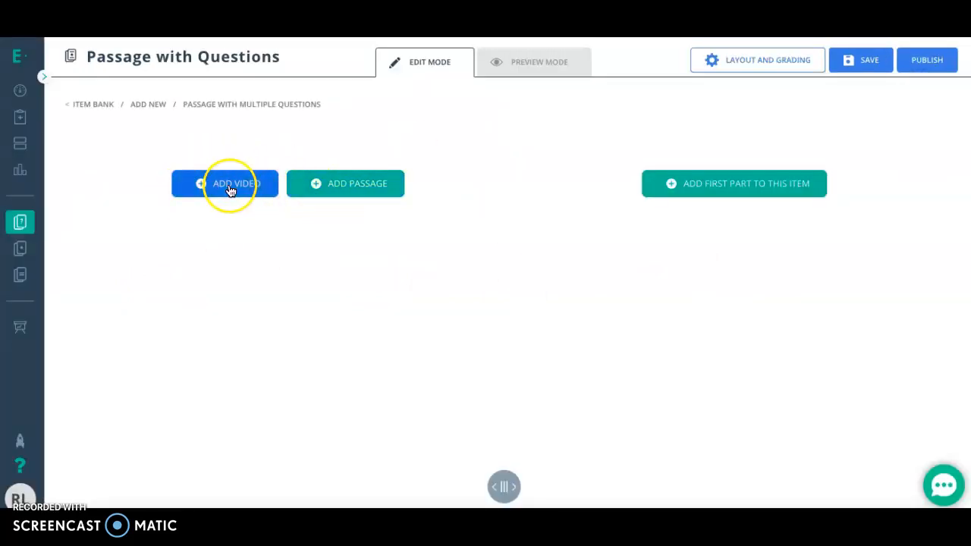
Browse the list of question types available for the item's first part and close the selection.
left_click(692, 190)
scroll(213, 239, "down", 3)
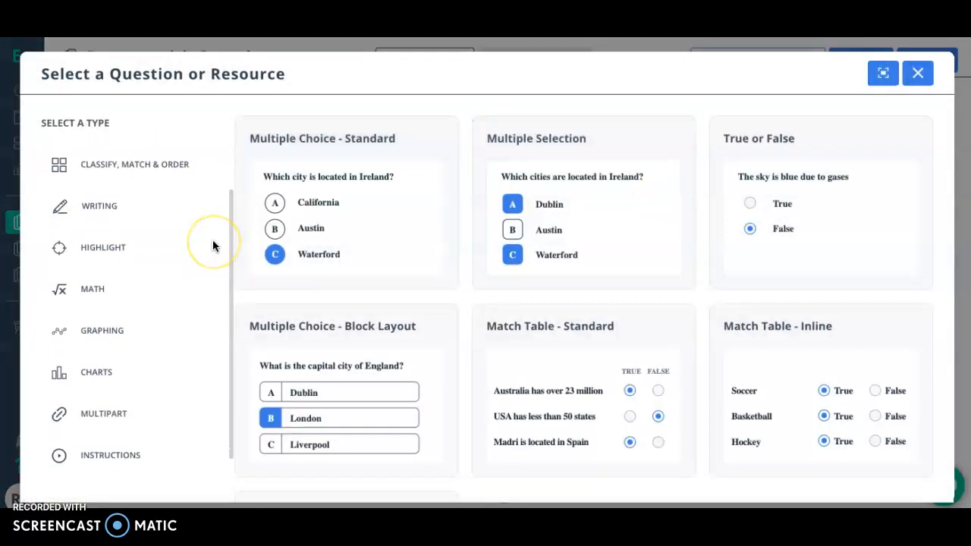
scroll(213, 240, "up", 1)
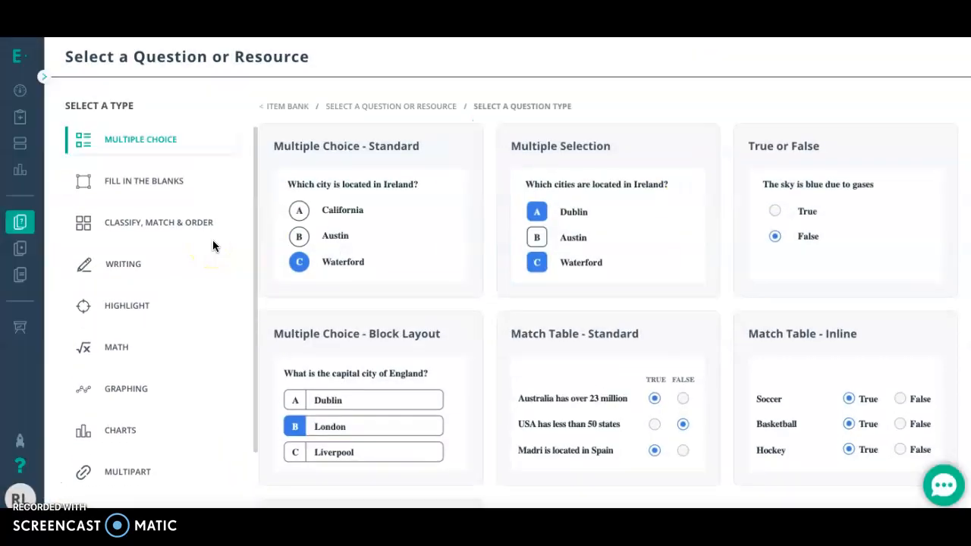
scroll(213, 239, "down", 3)
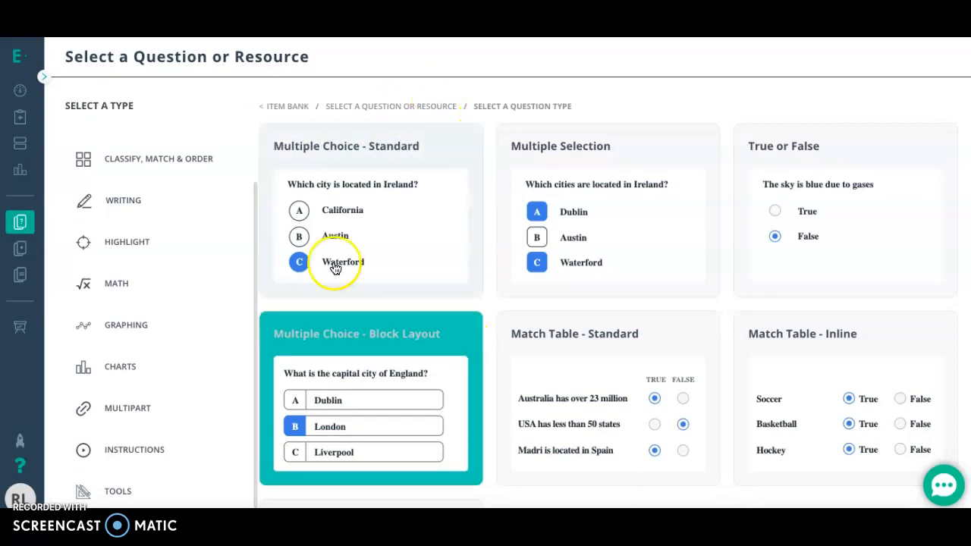
left_click(682, 189)
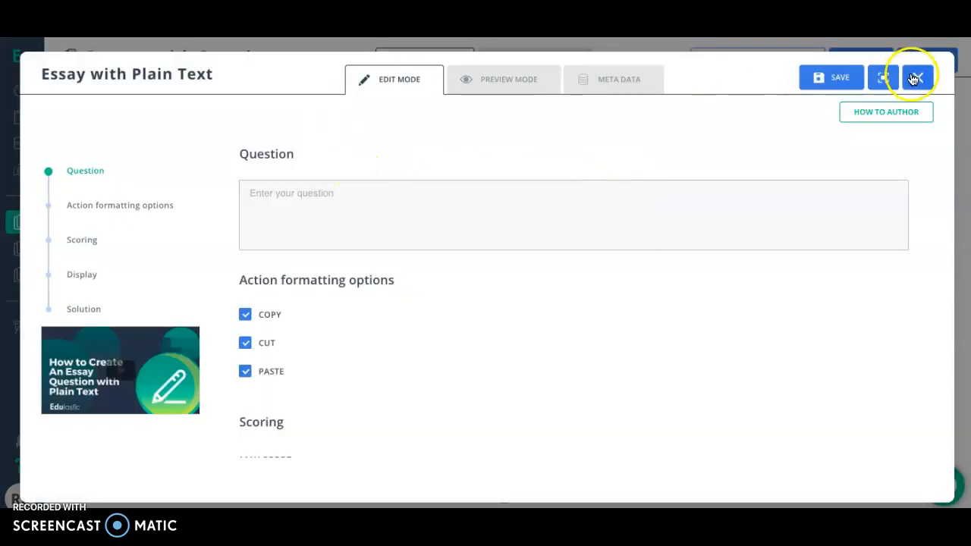
left_click(916, 79)
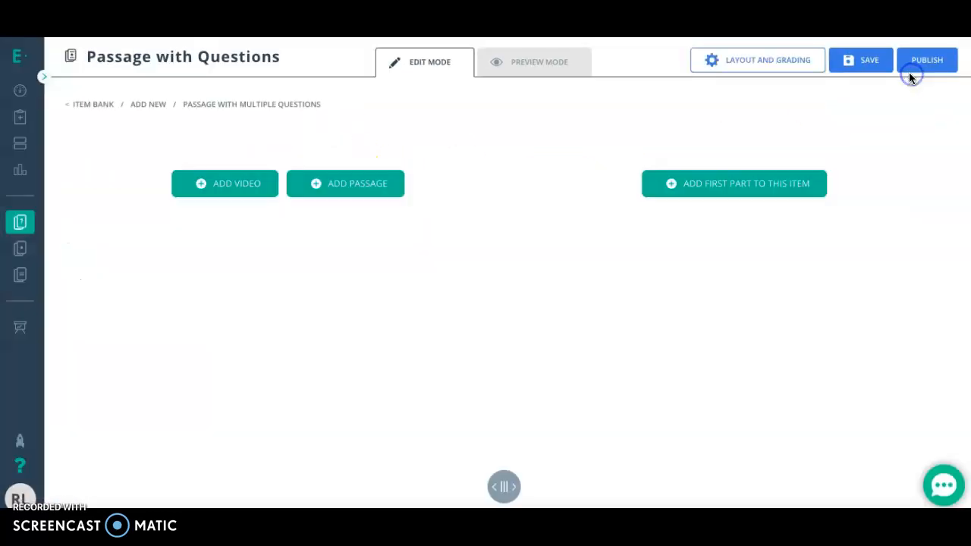
Reopen question selection for the first part and browse the categories from Multiple Choice through Charts and the remaining types.
left_click(711, 189)
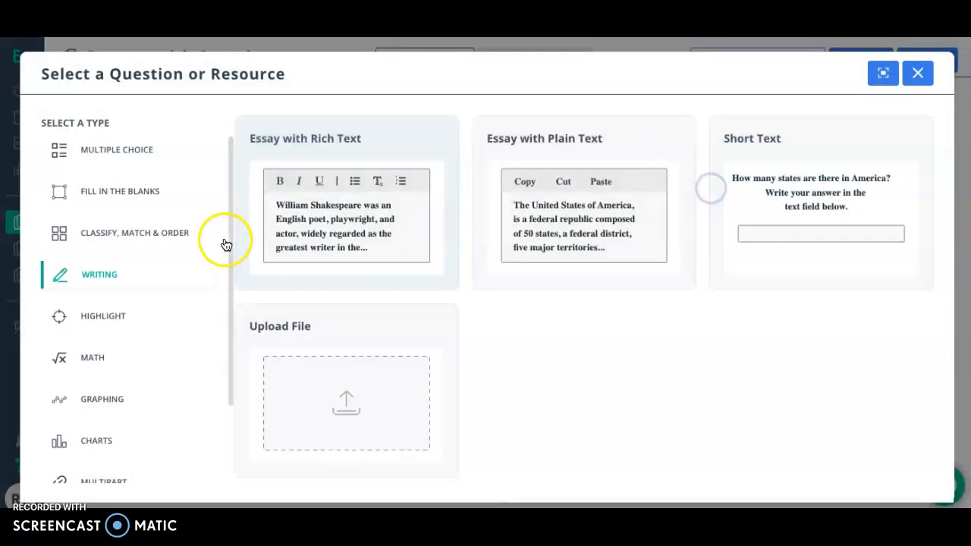
left_click(125, 158)
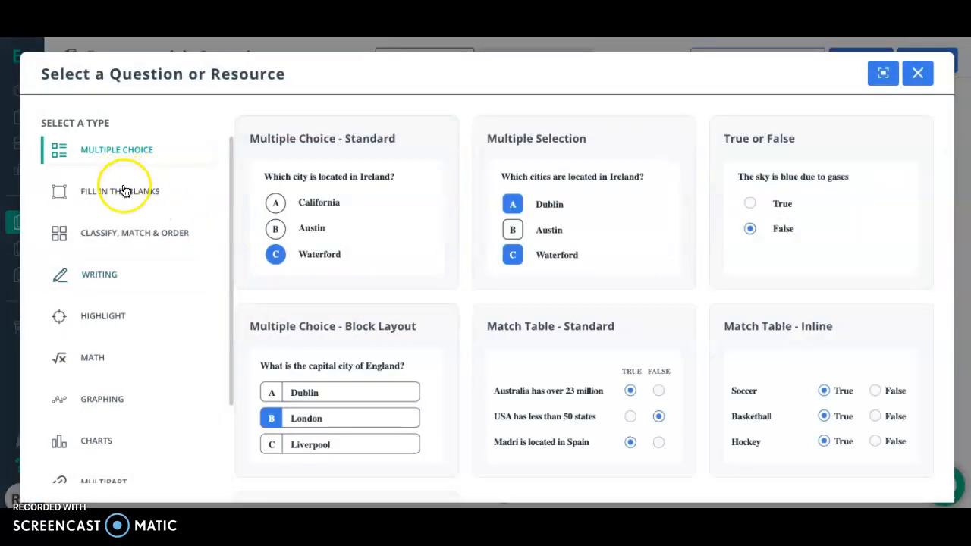
left_click(125, 191)
left_click(121, 230)
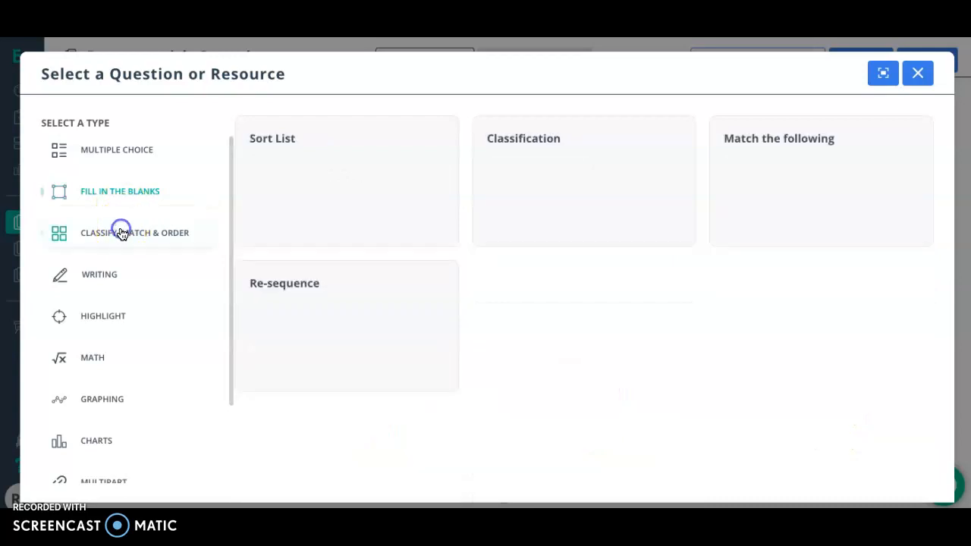
left_click(101, 276)
left_click(106, 322)
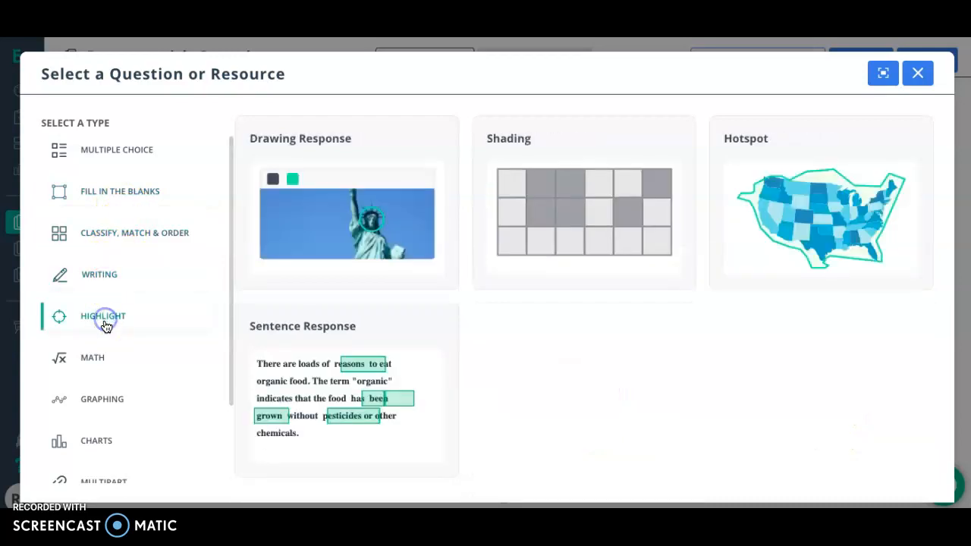
left_click(89, 358)
left_click(91, 399)
left_click(91, 454)
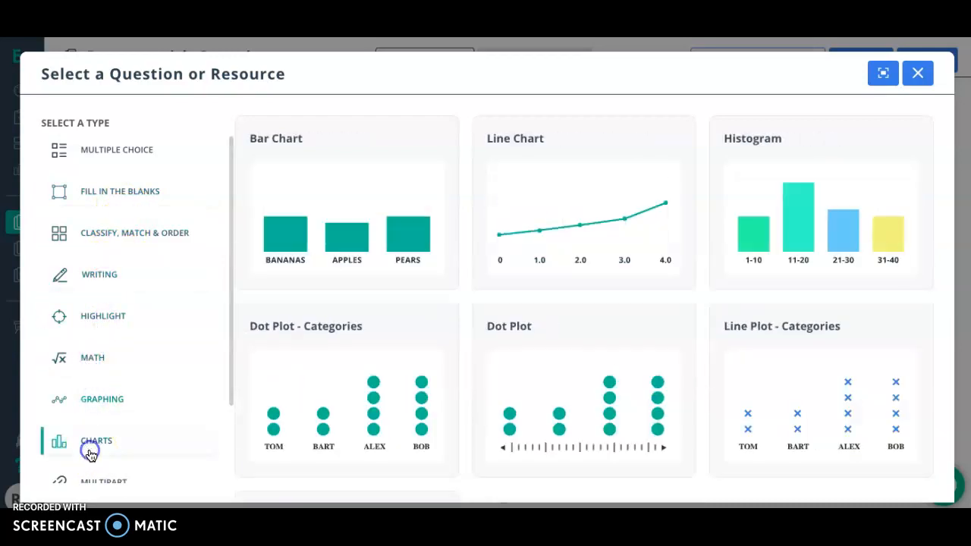
scroll(112, 368, "down", 3)
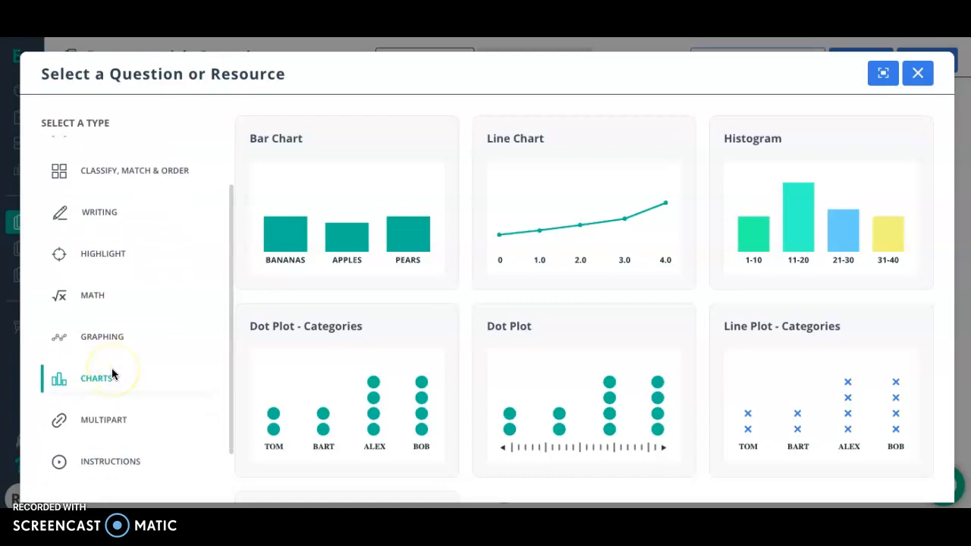
scroll(111, 368, "up", 1)
scroll(111, 368, "down", 1)
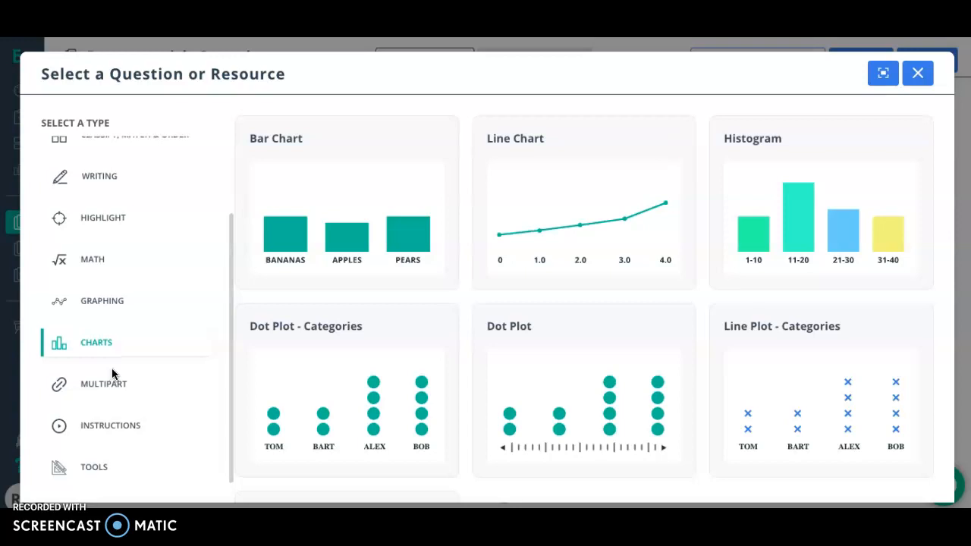
scroll(112, 368, "up", 3)
Choose Essay with Rich Text from the Writing question types as the passage item's first part.
left_click(117, 307)
left_click(114, 276)
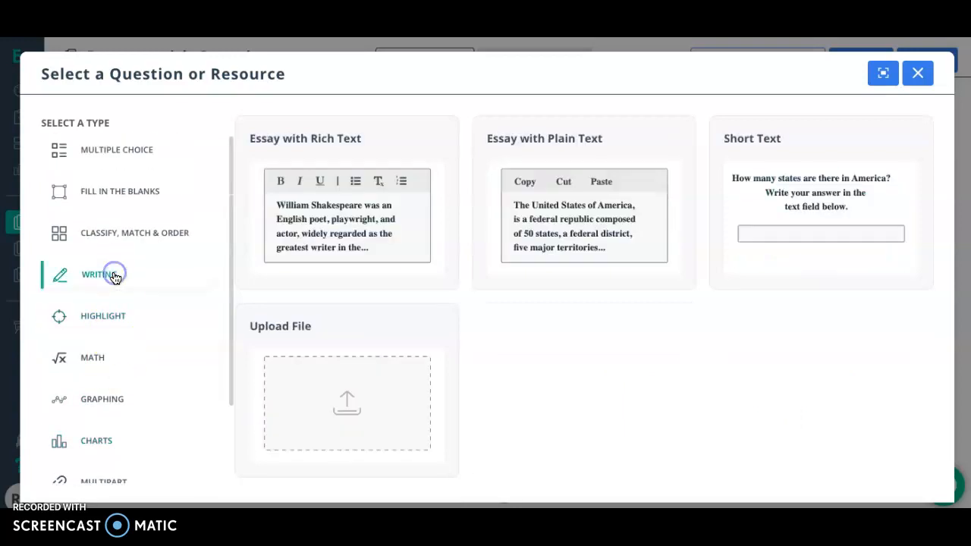
left_click(335, 220)
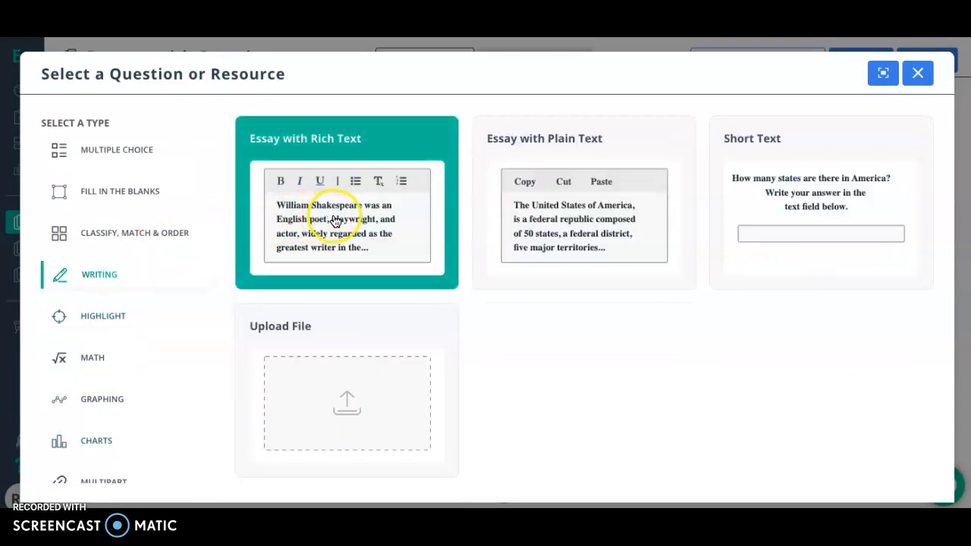
Choose Multiple Choice - Standard for the item's first part, review its settings from Question to Solution, and close it without saving.
left_click(120, 230)
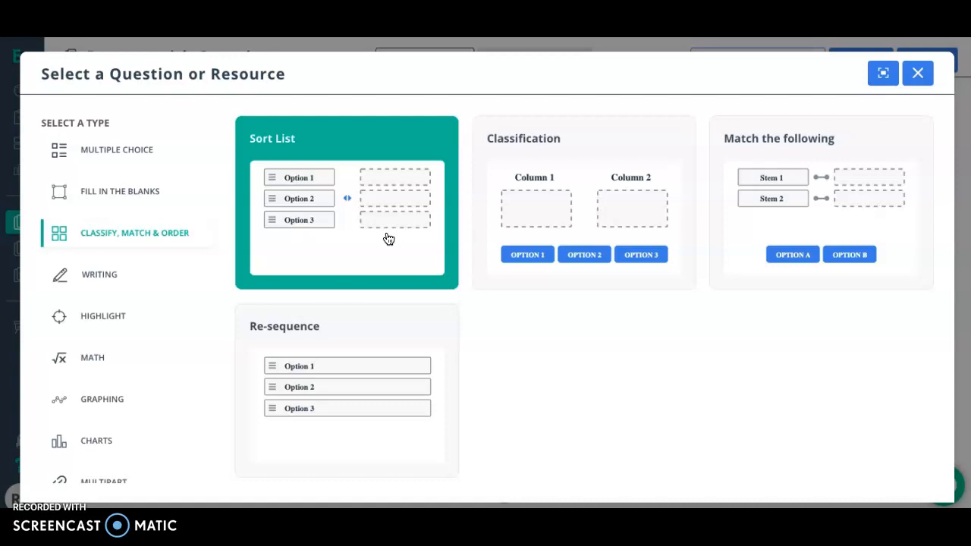
left_click(137, 149)
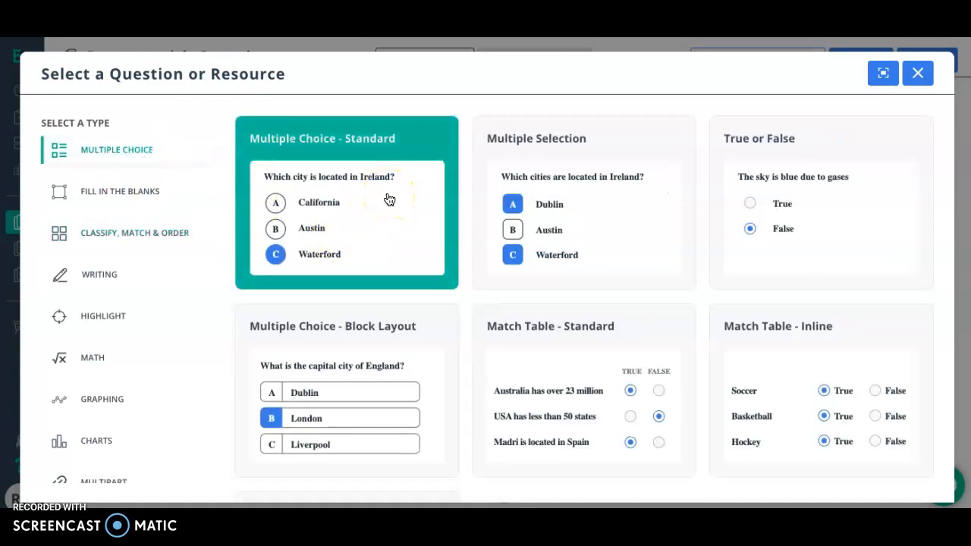
left_click(429, 238)
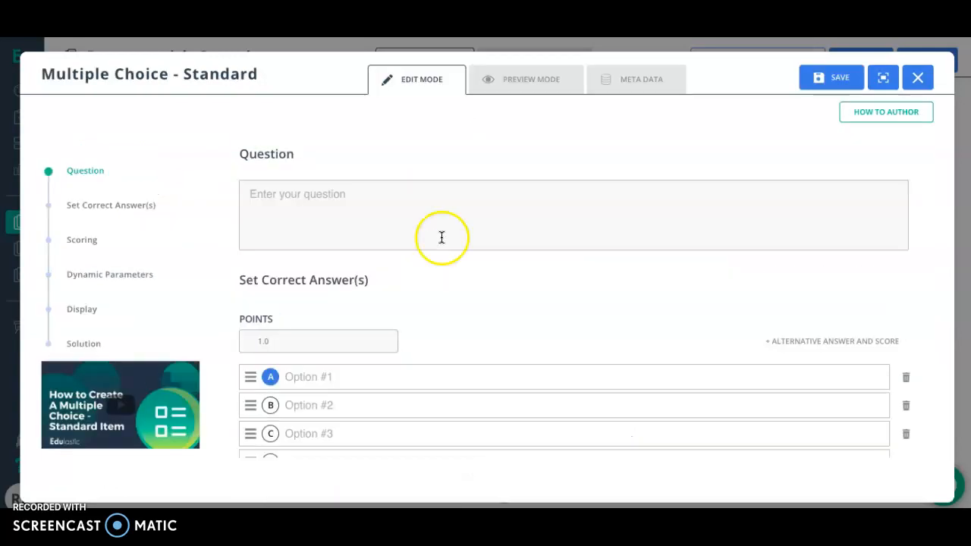
scroll(470, 262, "down", 3)
scroll(500, 291, "down", 10)
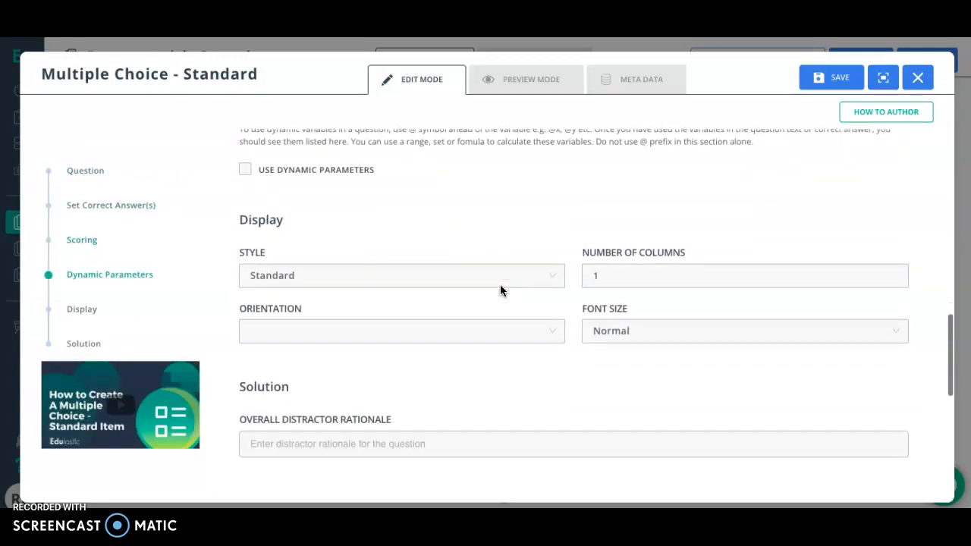
scroll(500, 290, "up", 5)
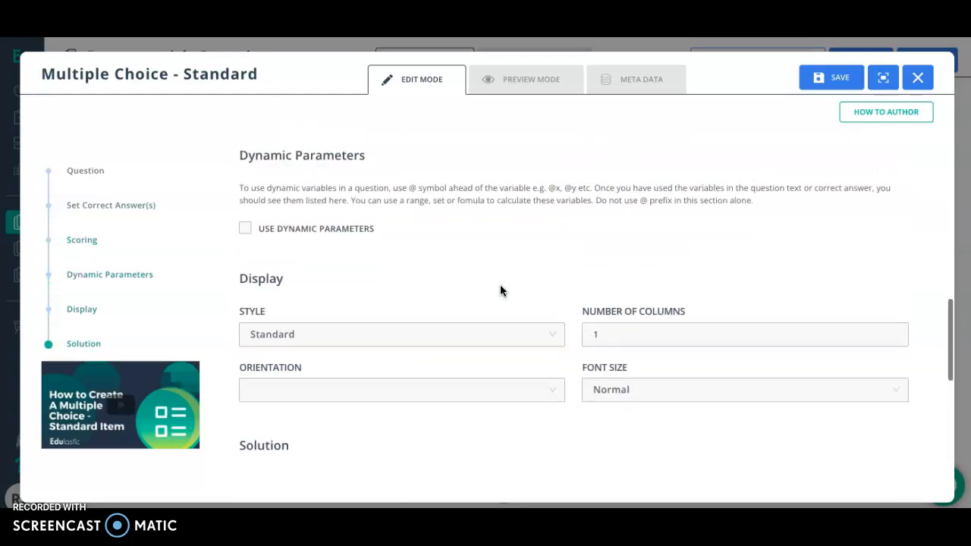
left_click(919, 85)
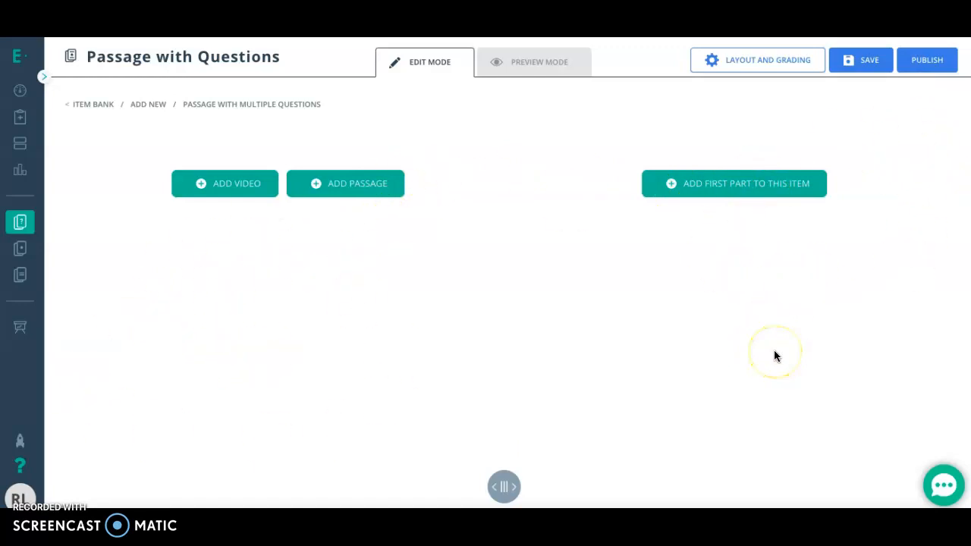
Set the item's layout style to 70 | 30 and enable tabs for both the left and right columns.
left_click(746, 64)
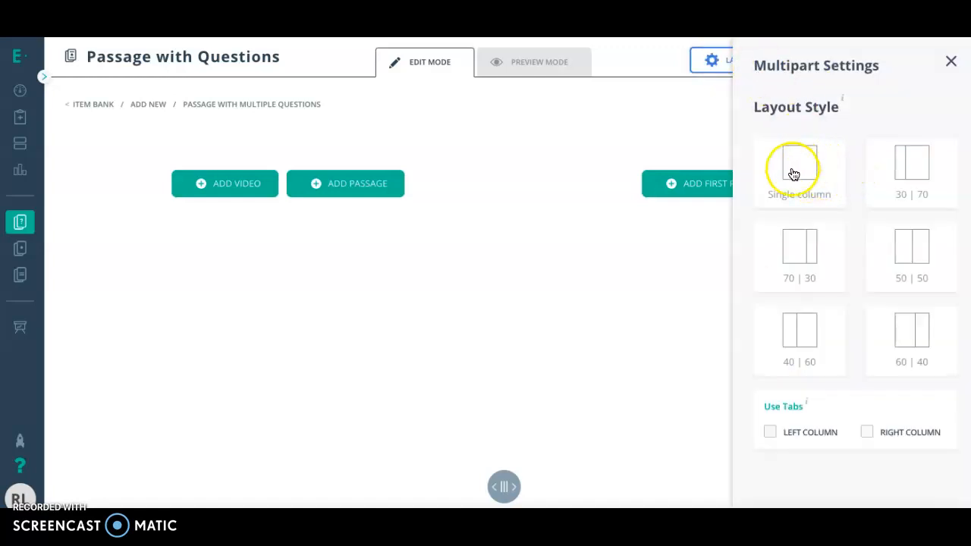
left_click(796, 253)
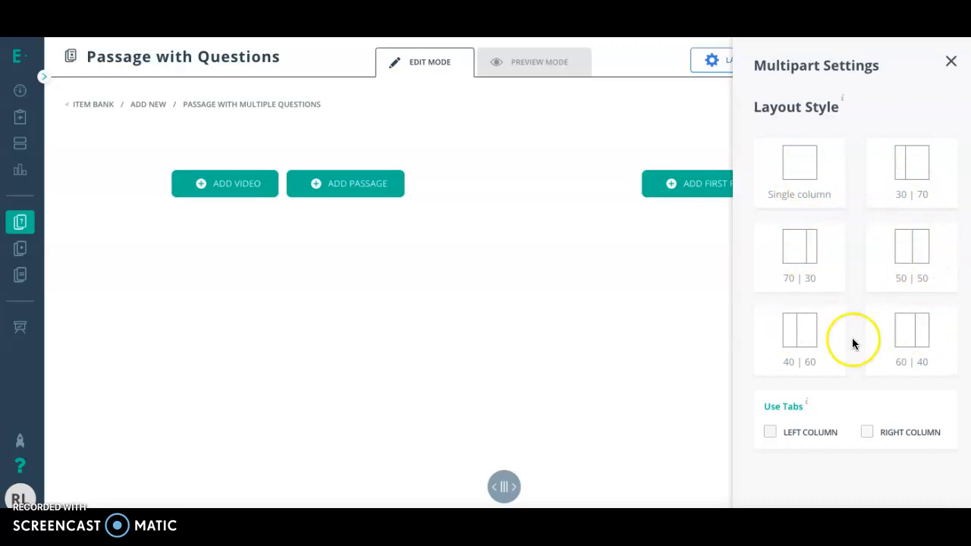
left_click(771, 432)
left_click(866, 434)
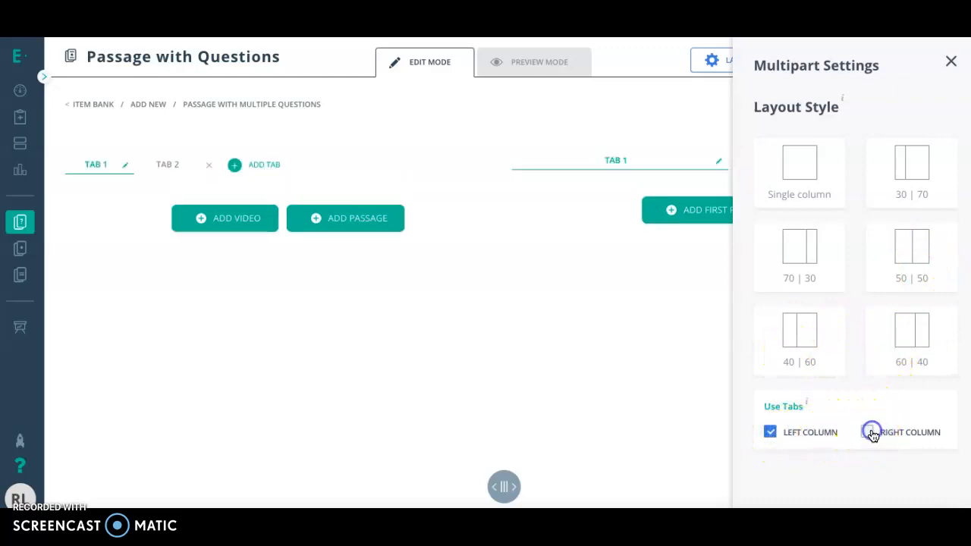
left_click(950, 57)
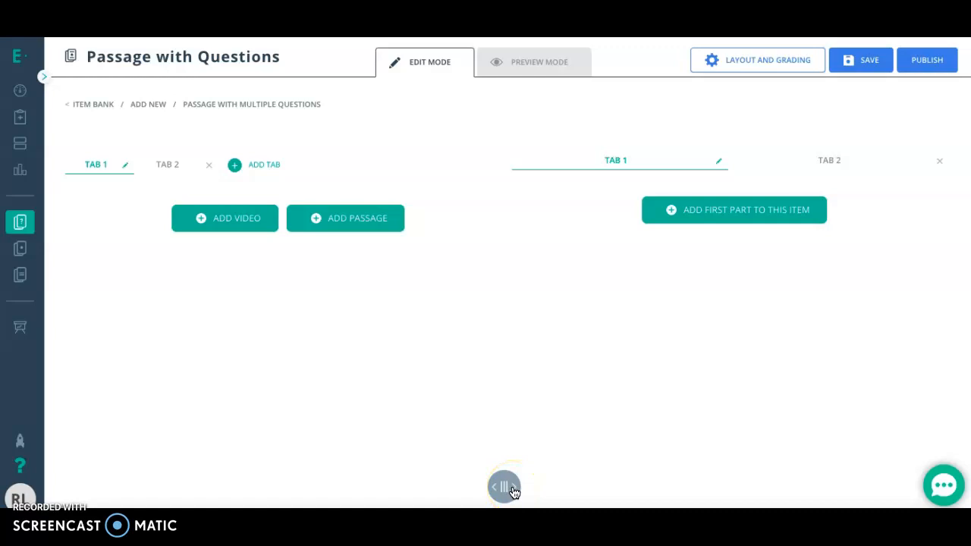
Preview the tabbed item and return to editing to remove Tab 2 from the left column.
left_click(531, 68)
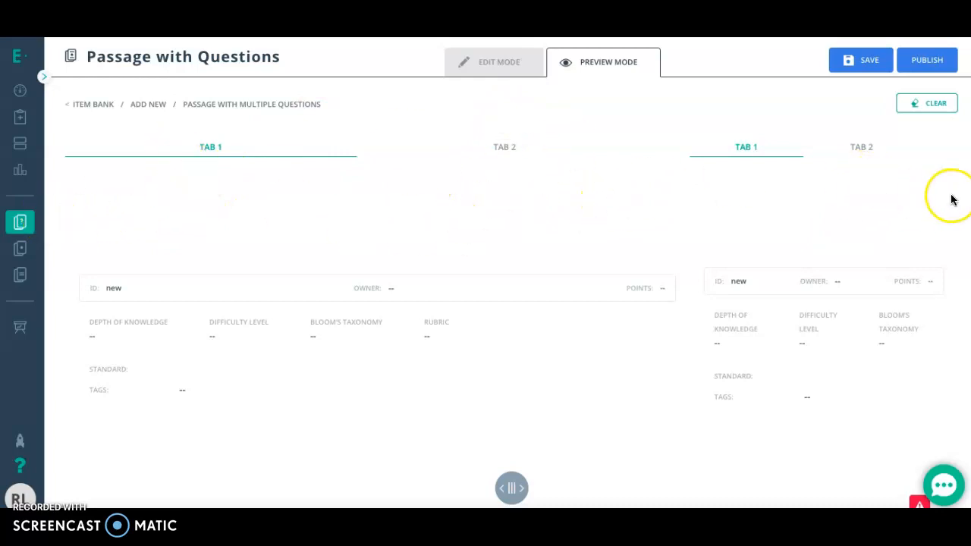
left_click(518, 64)
left_click(208, 165)
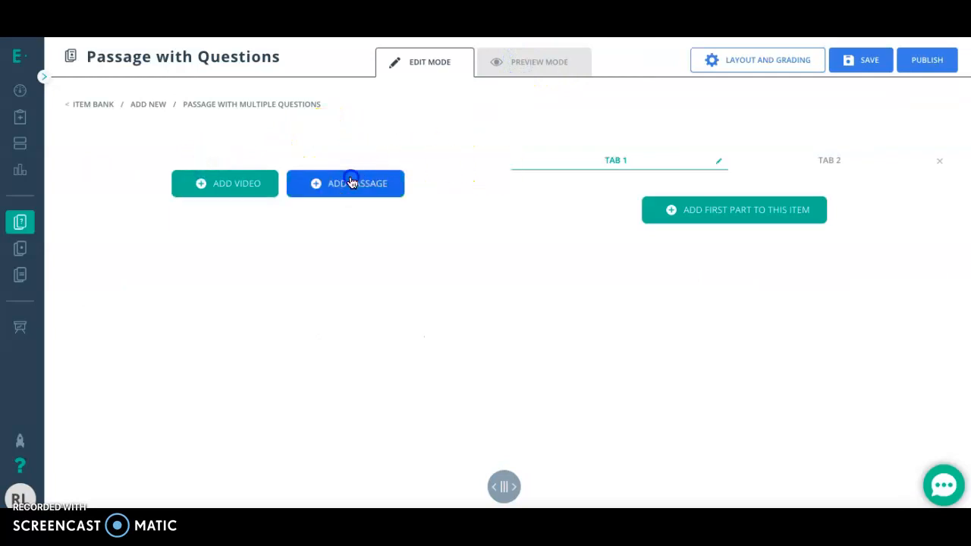
Look into the passage editor and the first part's question selection, checking the item preview in between and adding nothing.
left_click(353, 183)
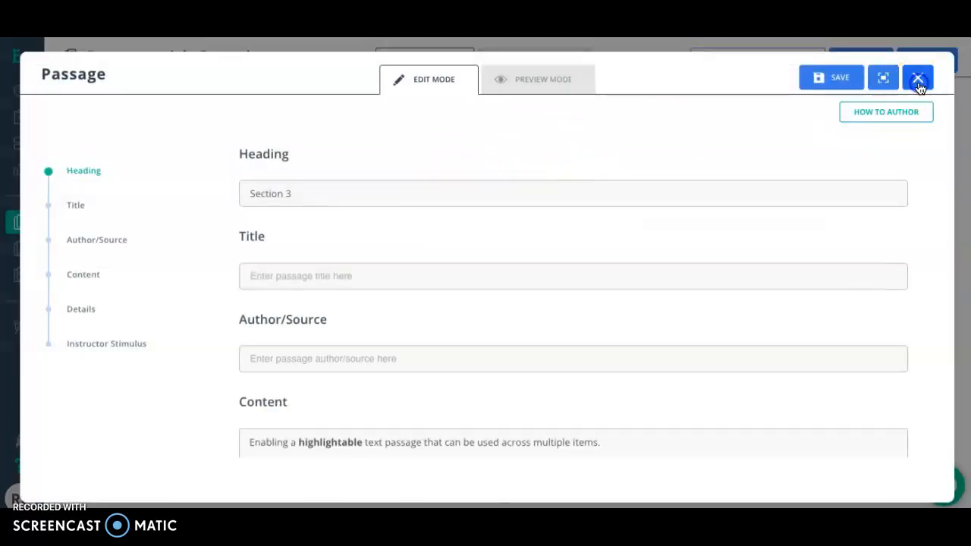
left_click(917, 79)
left_click(541, 62)
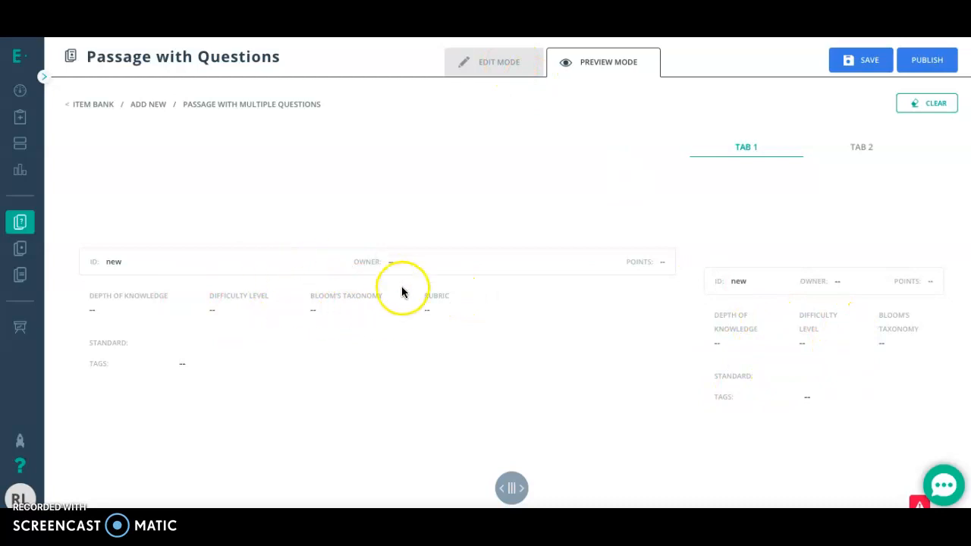
left_click(483, 67)
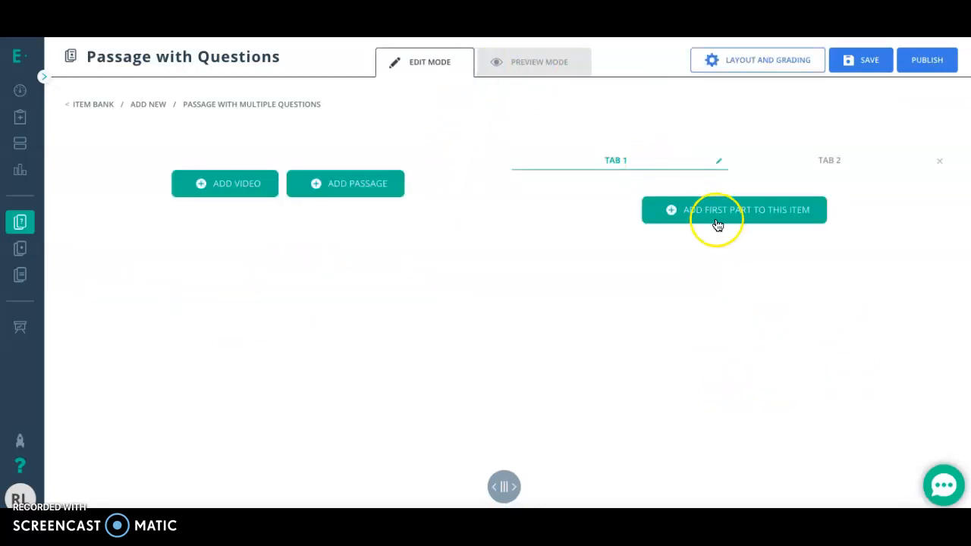
left_click(739, 210)
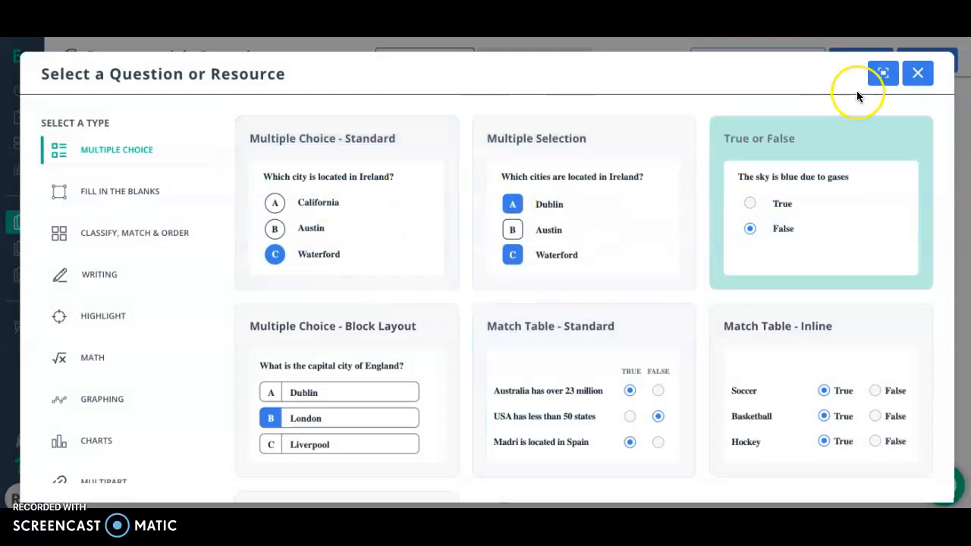
left_click(919, 75)
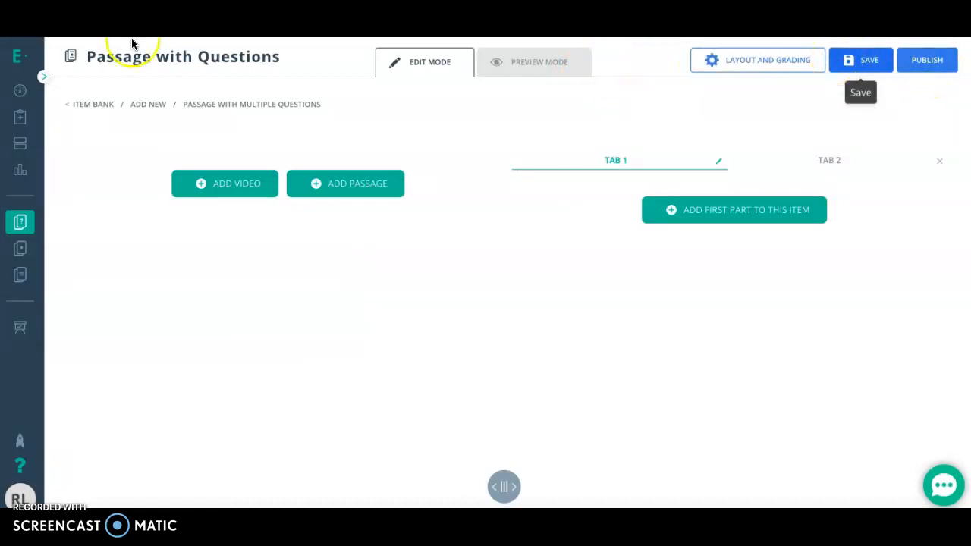
Return to the Item Bank and create a new item using the Sentence Response question from the Highlight types.
left_click(102, 108)
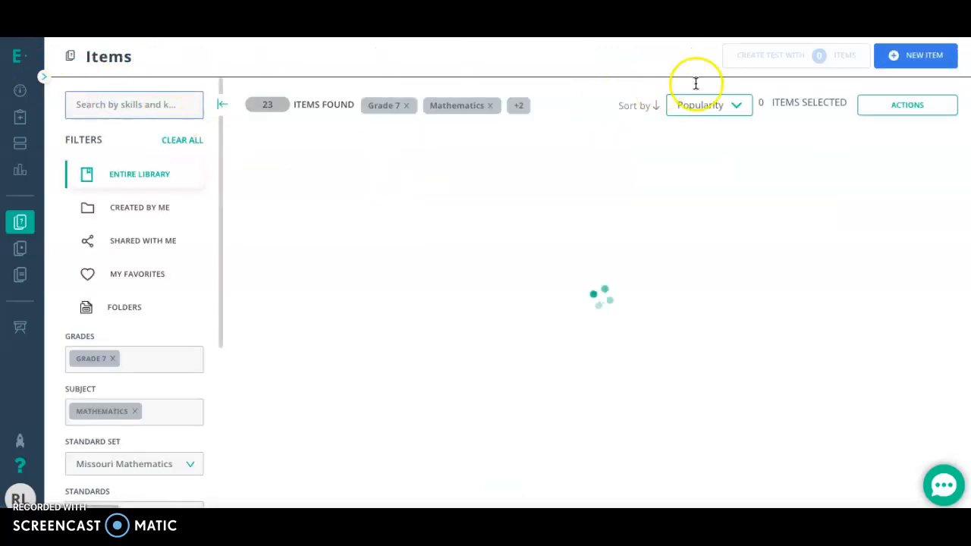
left_click(903, 59)
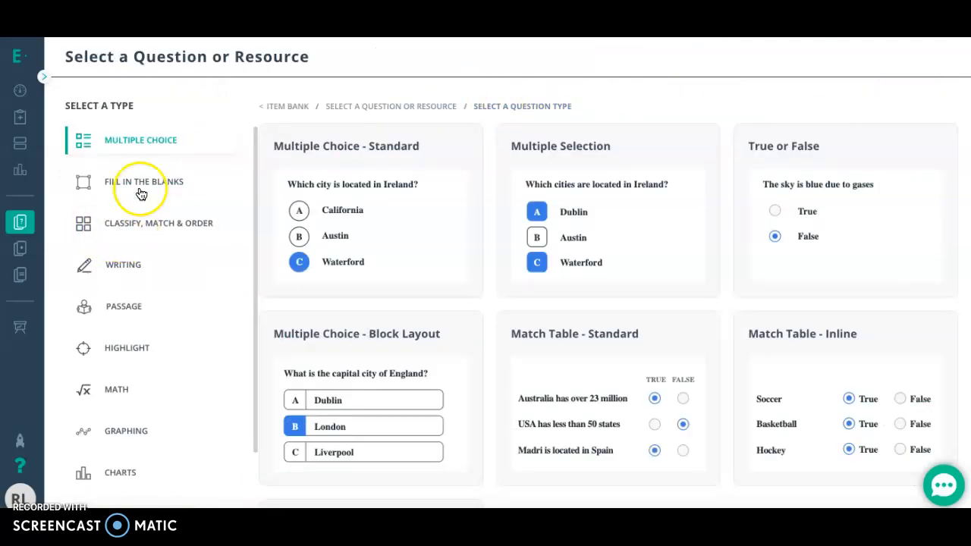
left_click(108, 222)
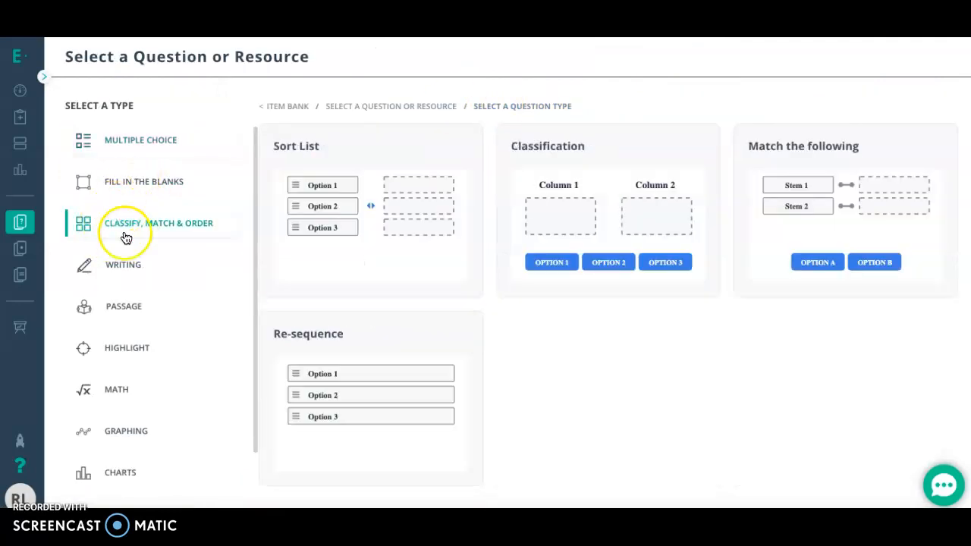
left_click(99, 346)
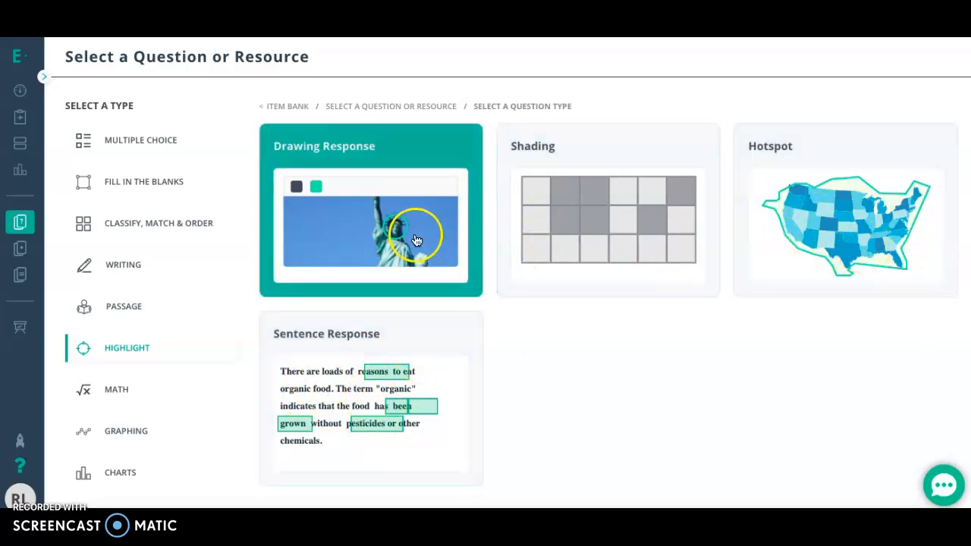
left_click(417, 363)
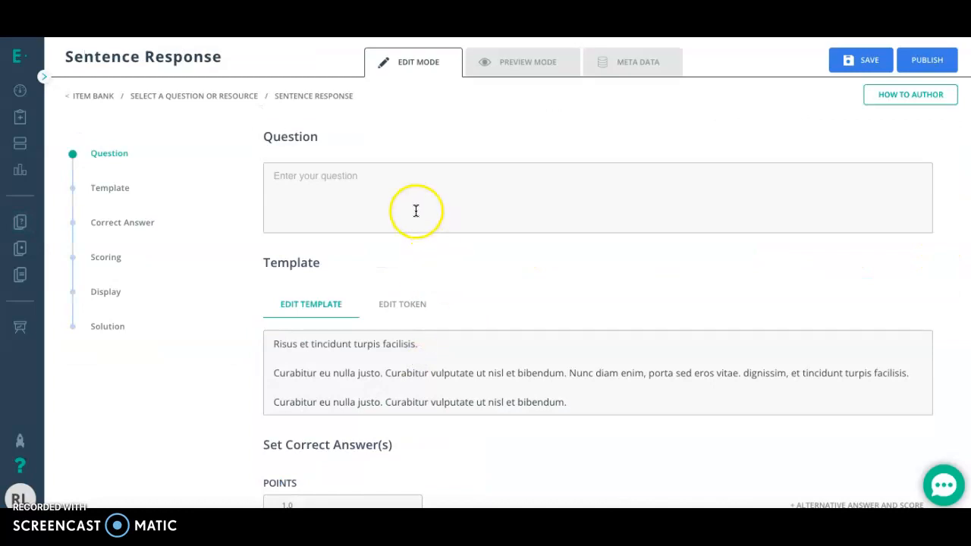
Enter "Highlight" as the Sentence Response question text.
left_click(424, 180)
type("Highlis")
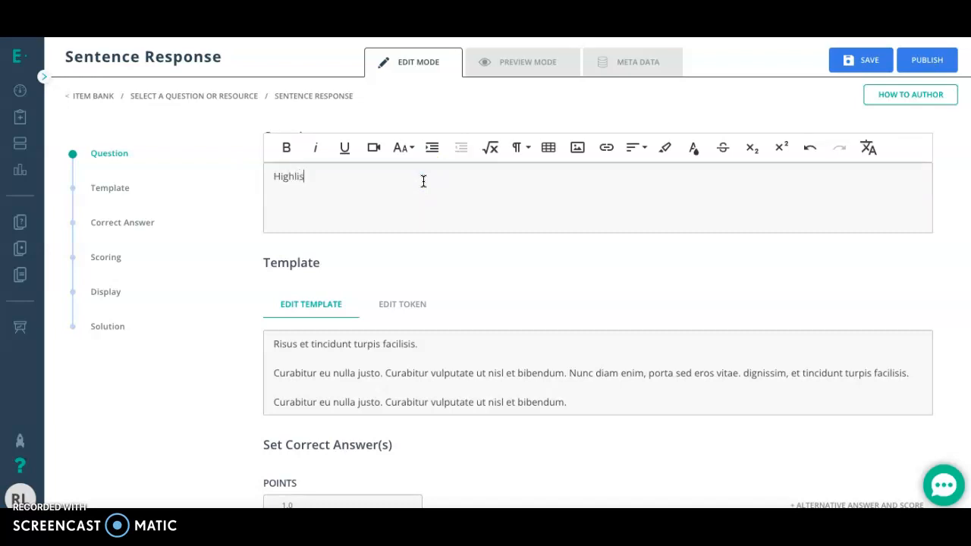
key("BackSpace")
type("ght")
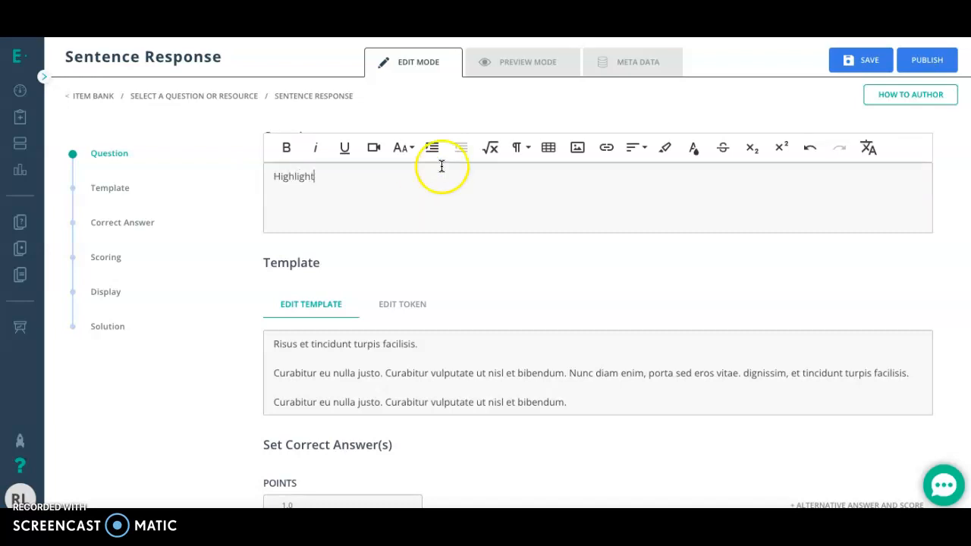
Replace all of the placeholder template text with "The dog is red.".
left_click(494, 364)
left_click(579, 408)
left_click_drag(579, 408, 271, 342)
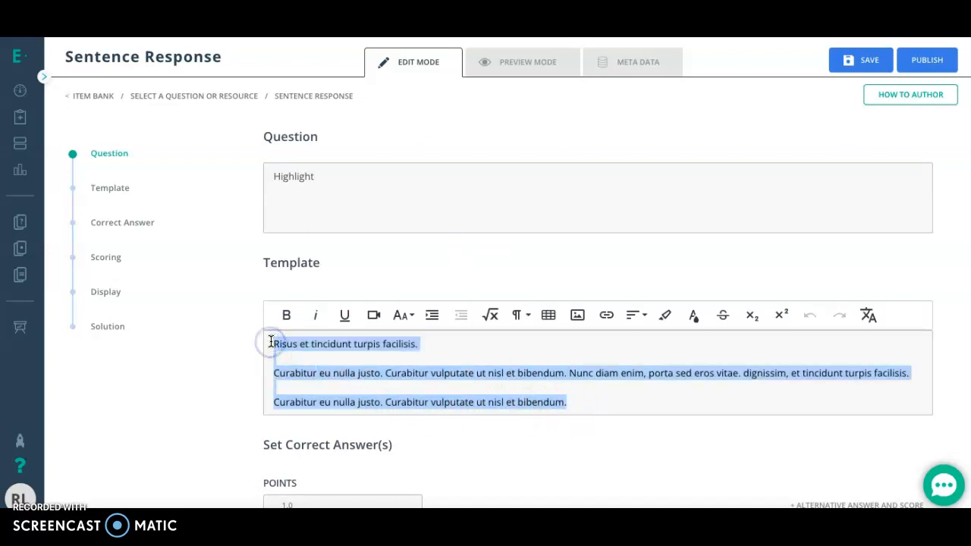
type("The dog is red.")
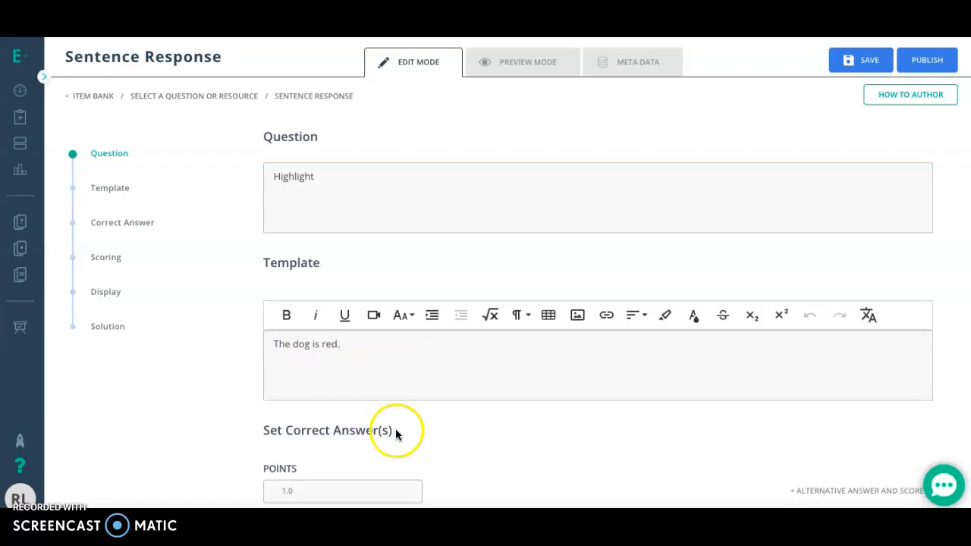
left_click(433, 440)
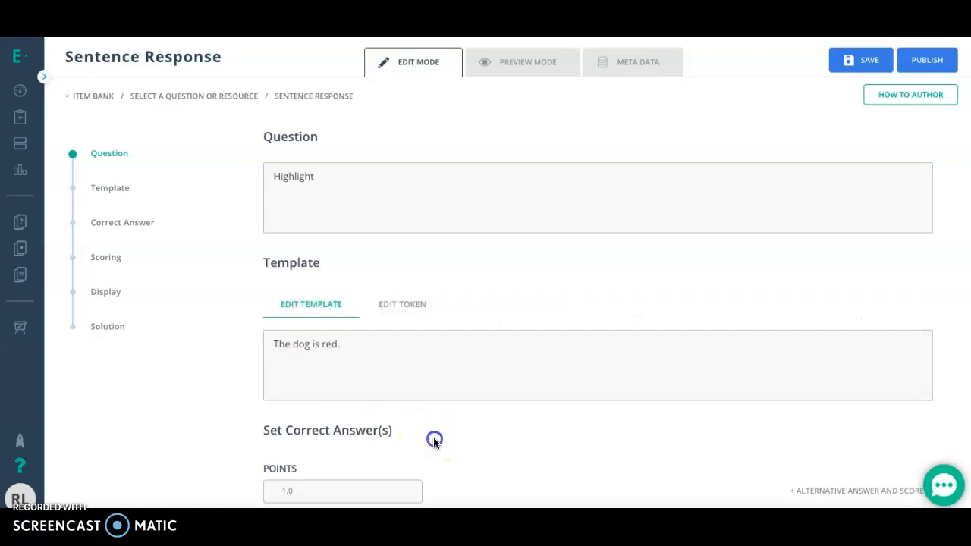
Try marking the sentence "The dog is red." as the correct answer and clear the marking again.
scroll(427, 349, "down", 3)
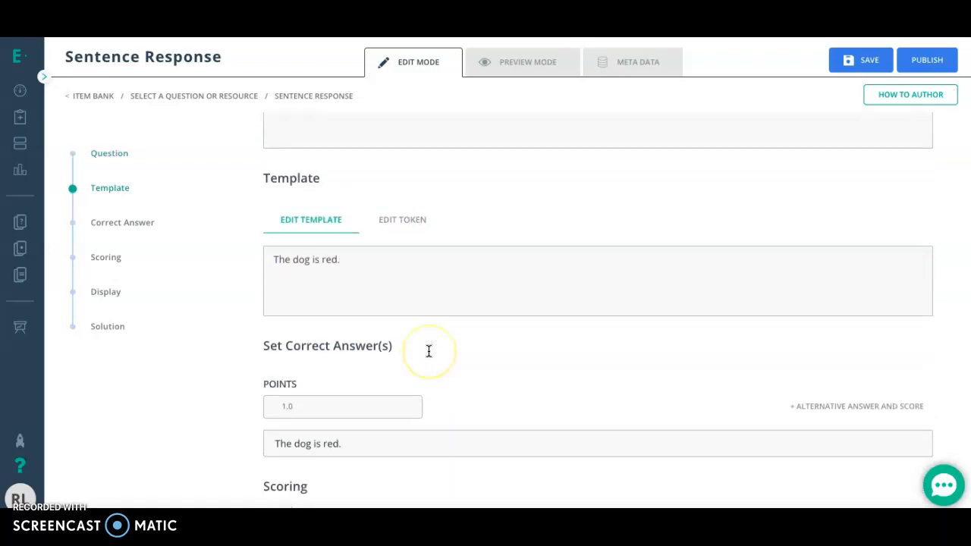
scroll(428, 351, "down", 2)
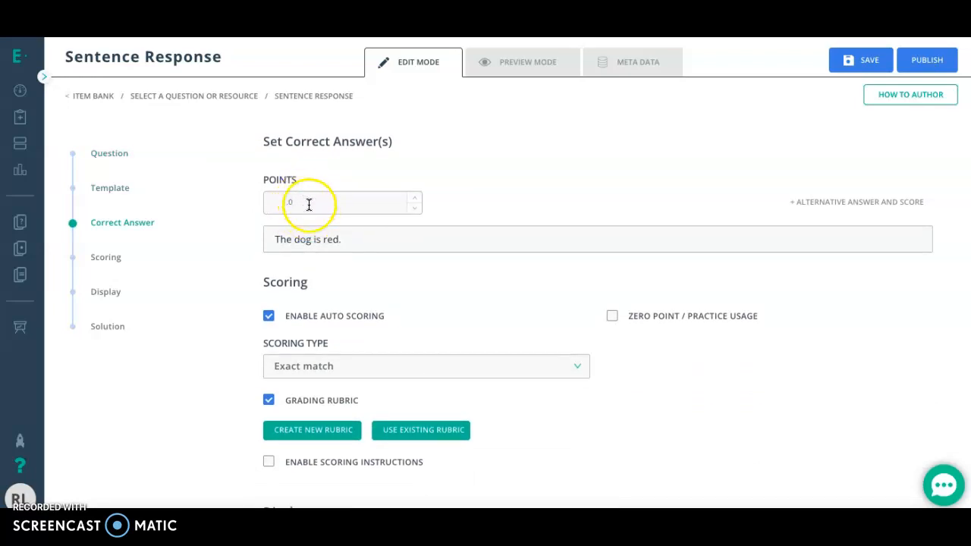
left_click(303, 241)
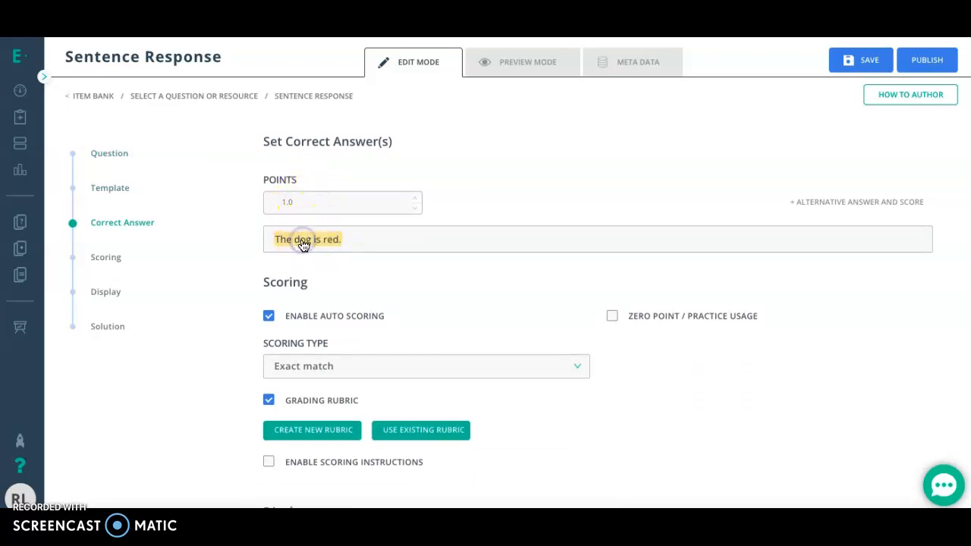
left_click(303, 241)
left_click(304, 241)
scroll(370, 224, "up", 3)
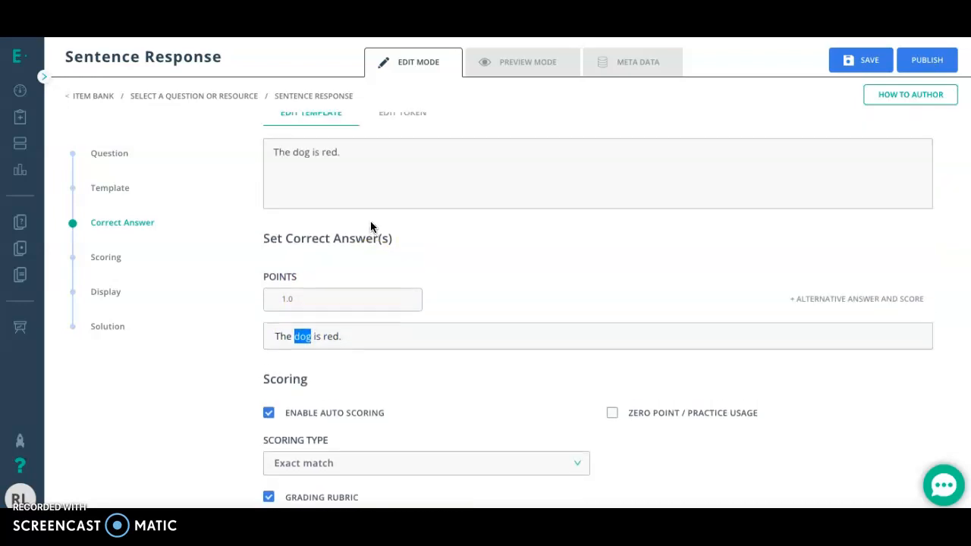
scroll(371, 227, "down", 1)
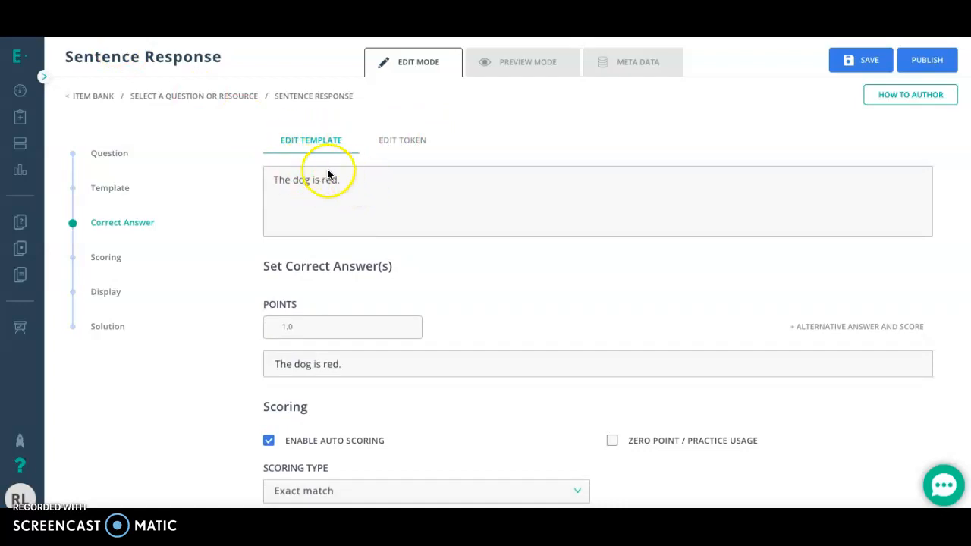
Split the template sentence into word tokens and mark "dog" as the correct answer.
left_click(392, 143)
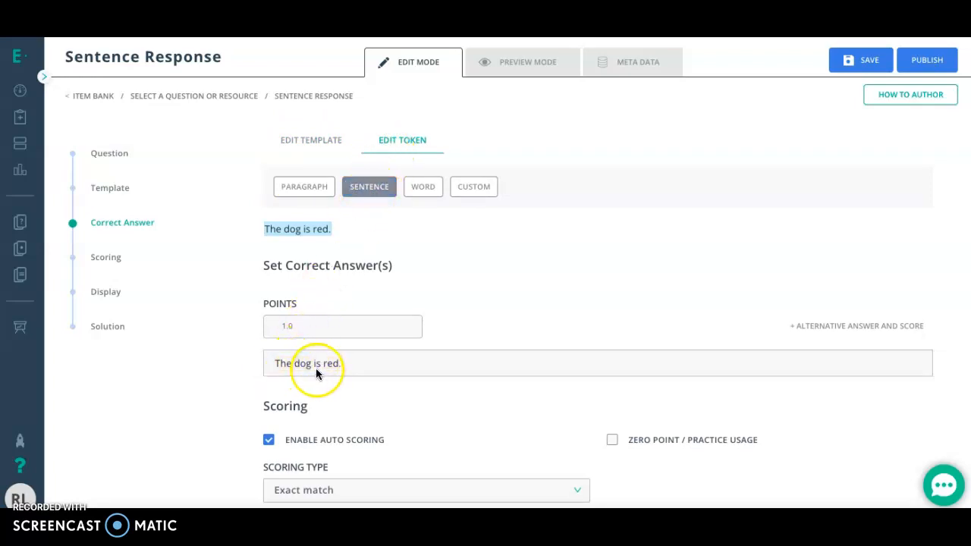
left_click(418, 195)
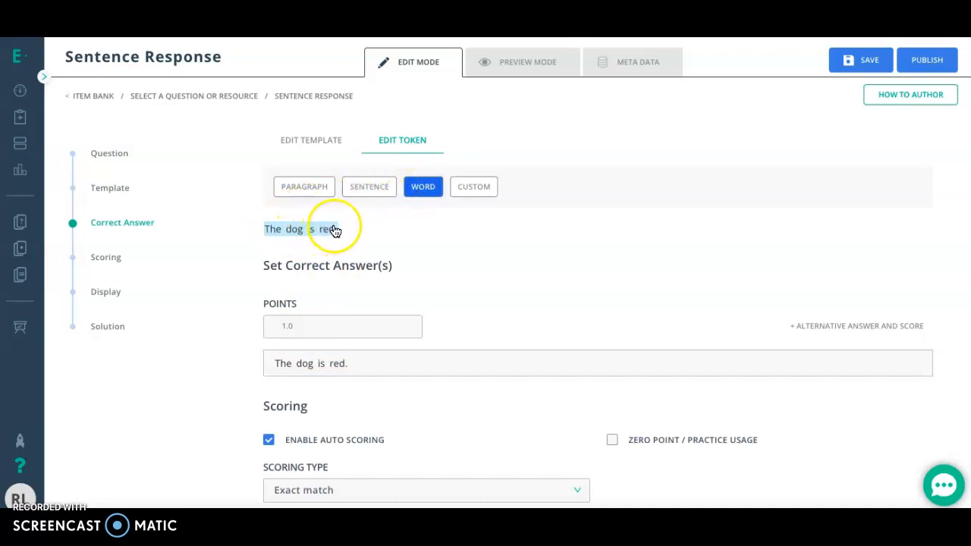
left_click(307, 189)
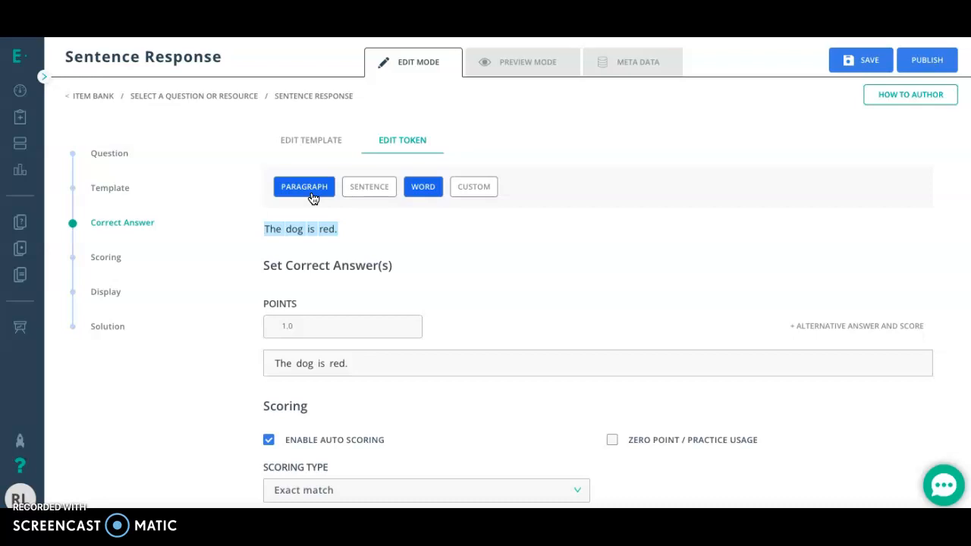
left_click(353, 197)
left_click(477, 196)
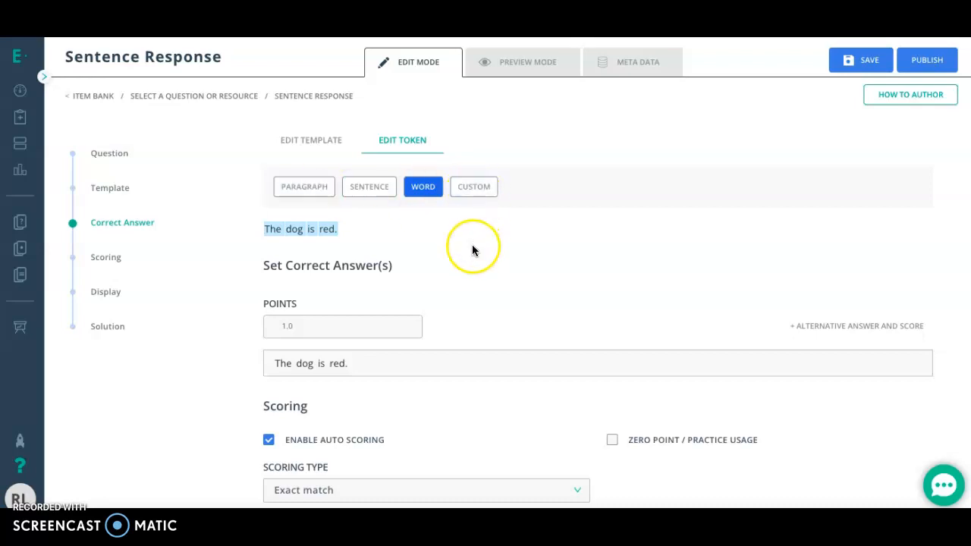
scroll(472, 247, "down", 3)
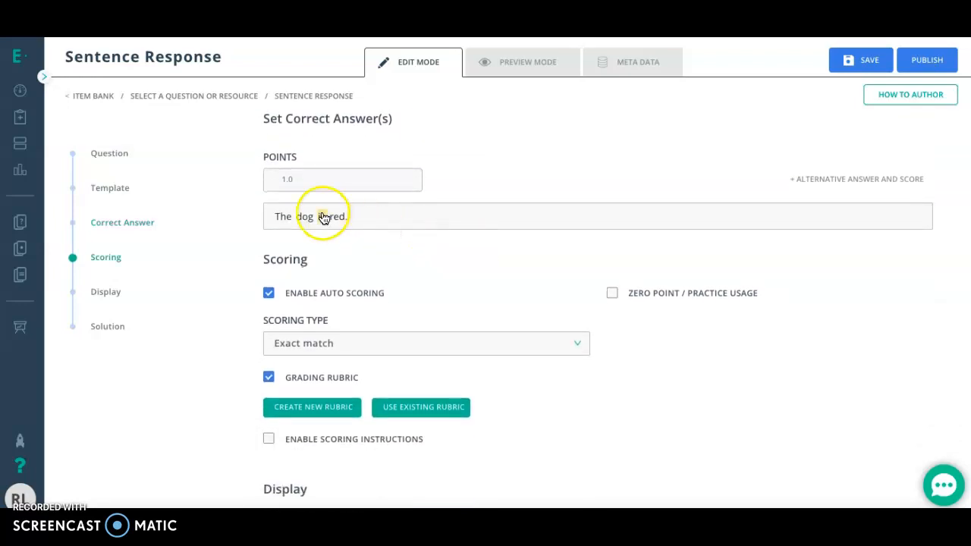
left_click(304, 216)
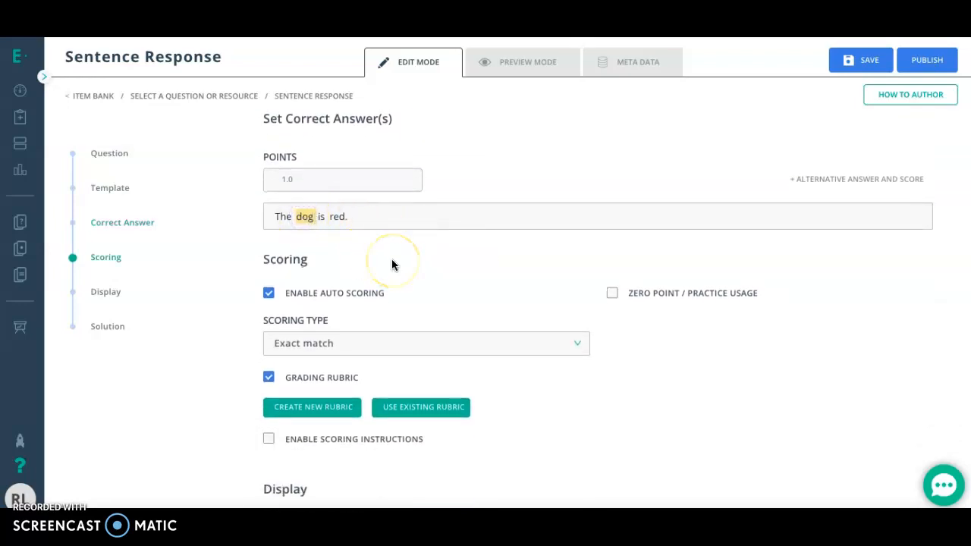
Review the scoring, display and solution settings of the Sentence Response question.
scroll(391, 264, "down", 1)
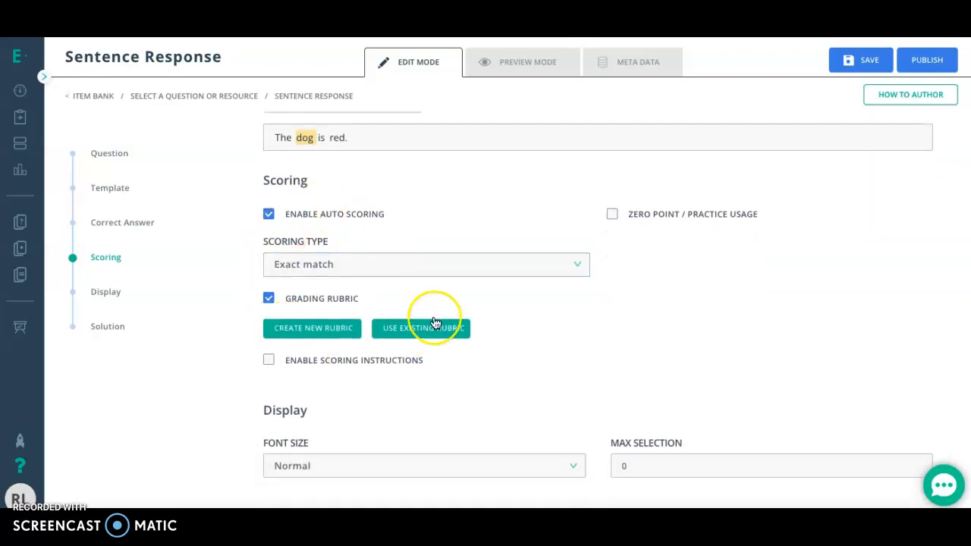
scroll(372, 239, "down", 4)
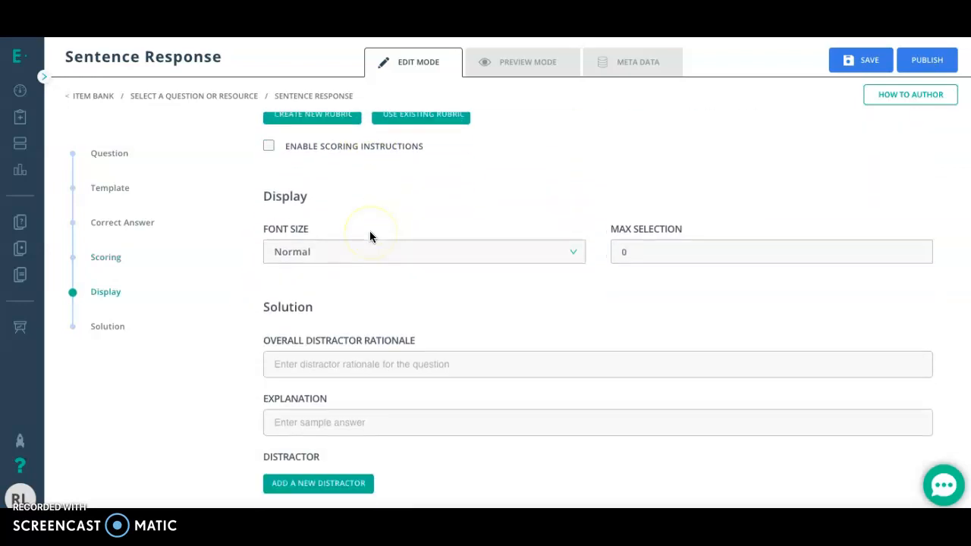
scroll(372, 237, "down", 1)
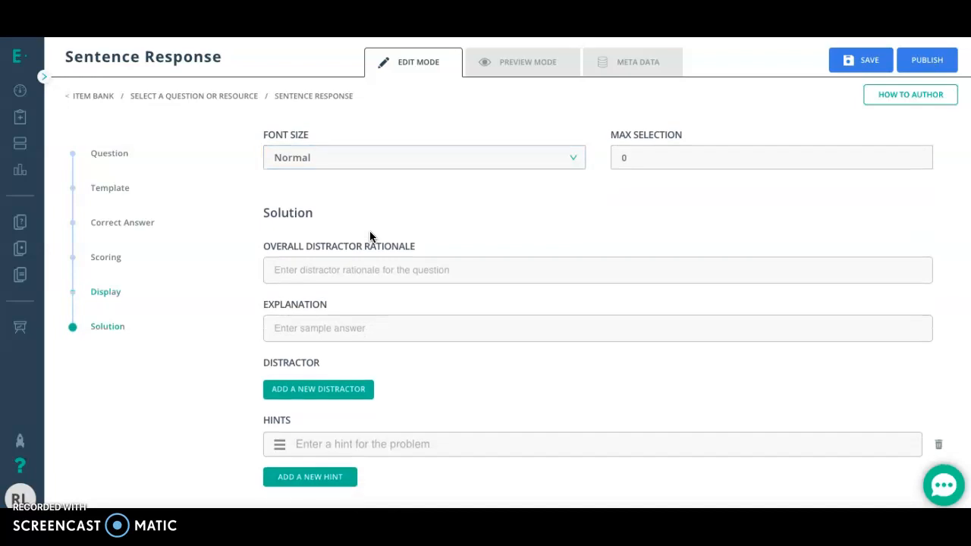
scroll(370, 237, "up", 6)
scroll(370, 237, "up", 2)
scroll(370, 236, "up", 2)
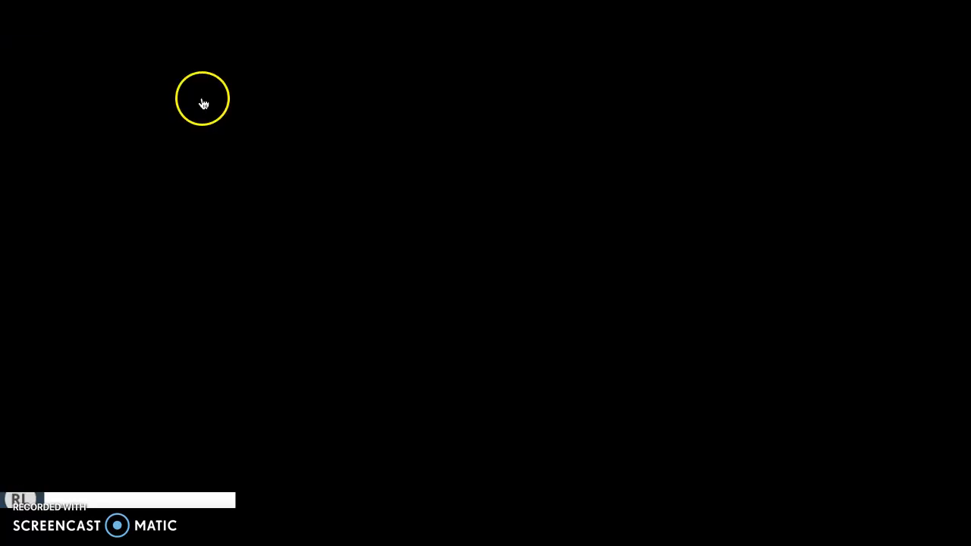
Return to the question type selection and look at the Hotspot question among the Highlight types.
left_click(201, 97)
left_click(598, 302)
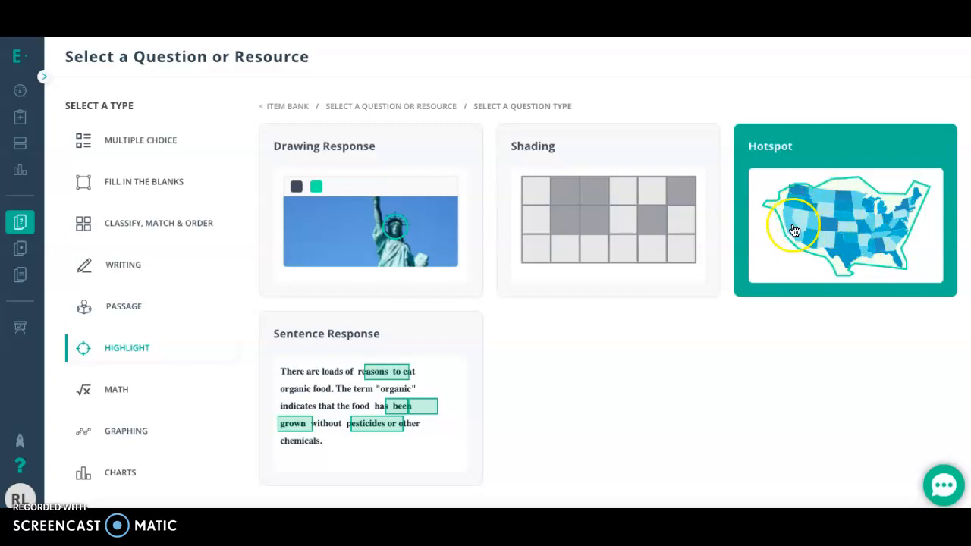
left_click(822, 205)
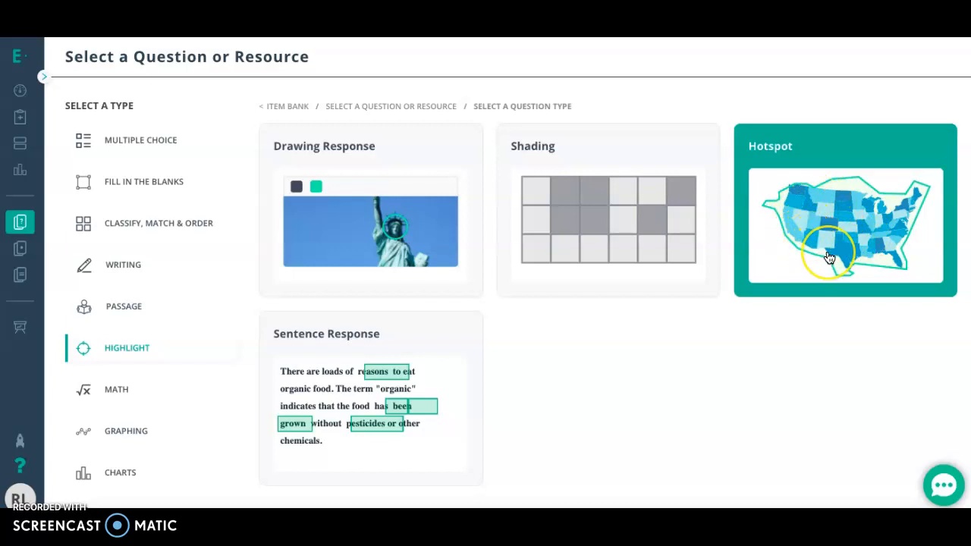